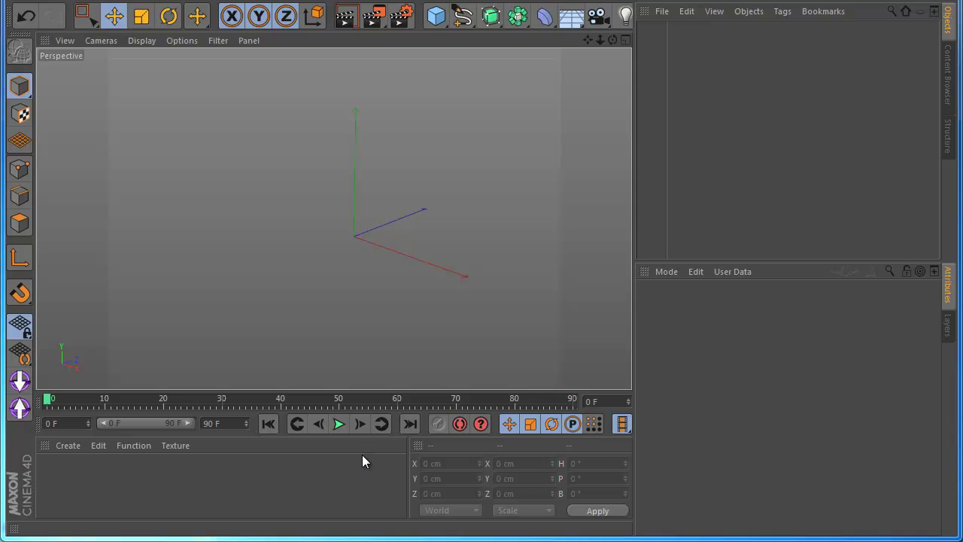
{"action": "left_click", "coordinate": [545, 15]}
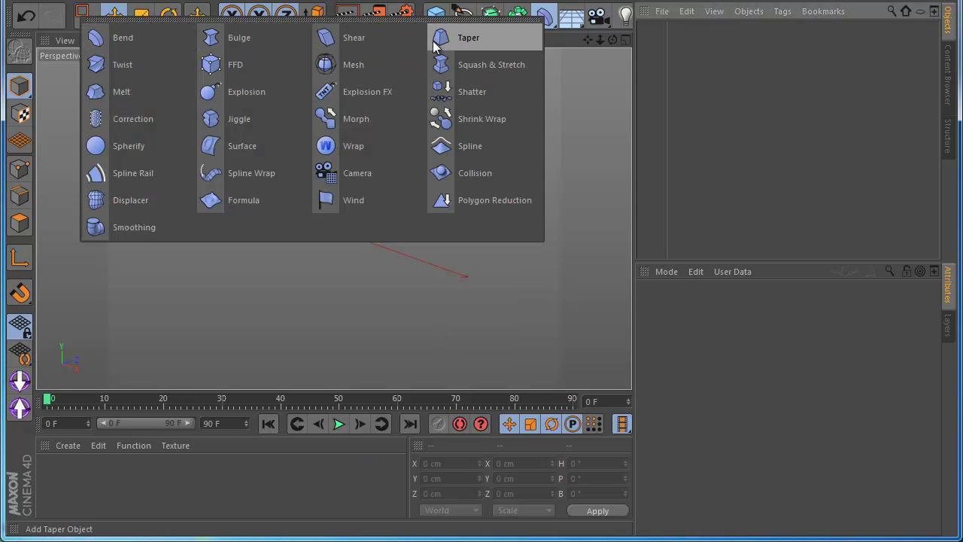
{"action": "left_click", "coordinate": [162, 301]}
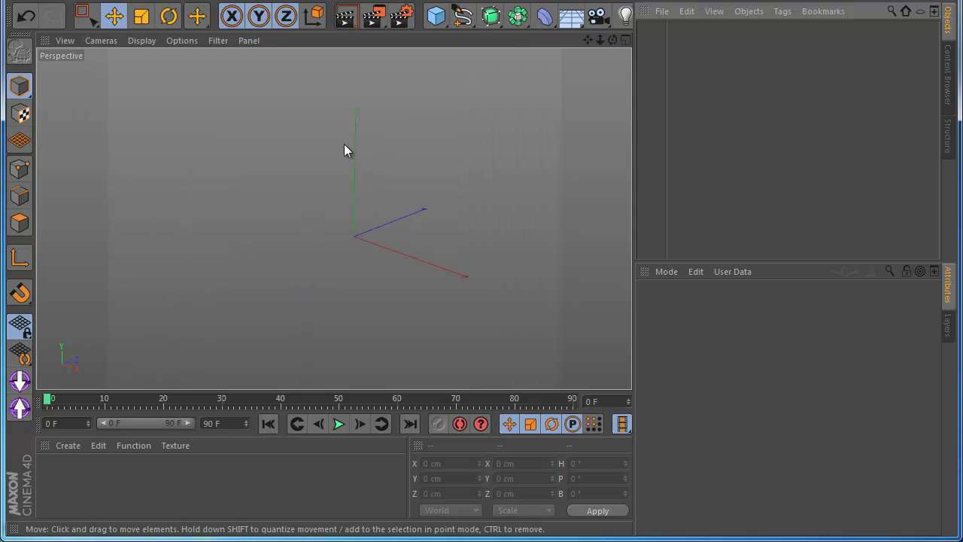
Add a cylinder and set its height to 400 cm with 80 height segments
{"action": "left_click", "coordinate": [442, 22]}
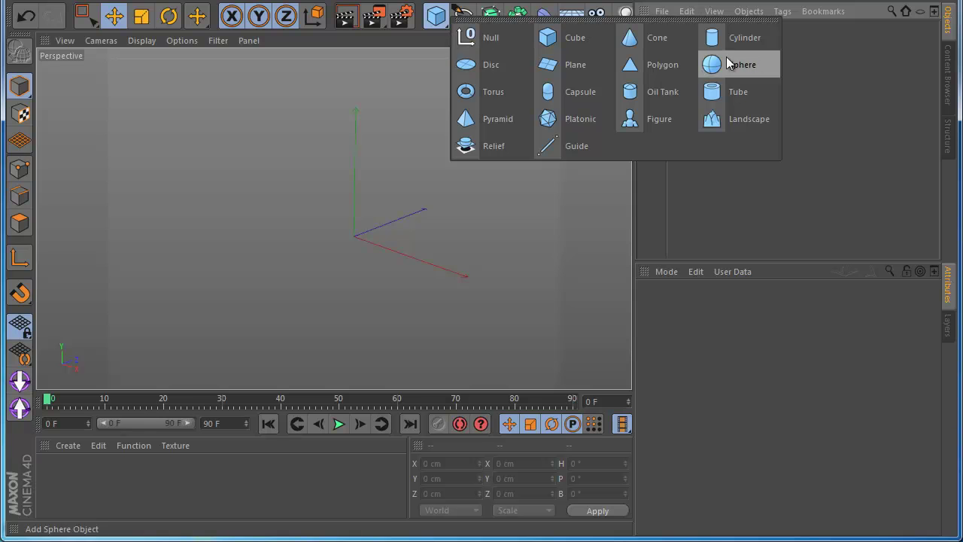
{"action": "left_click", "coordinate": [731, 36]}
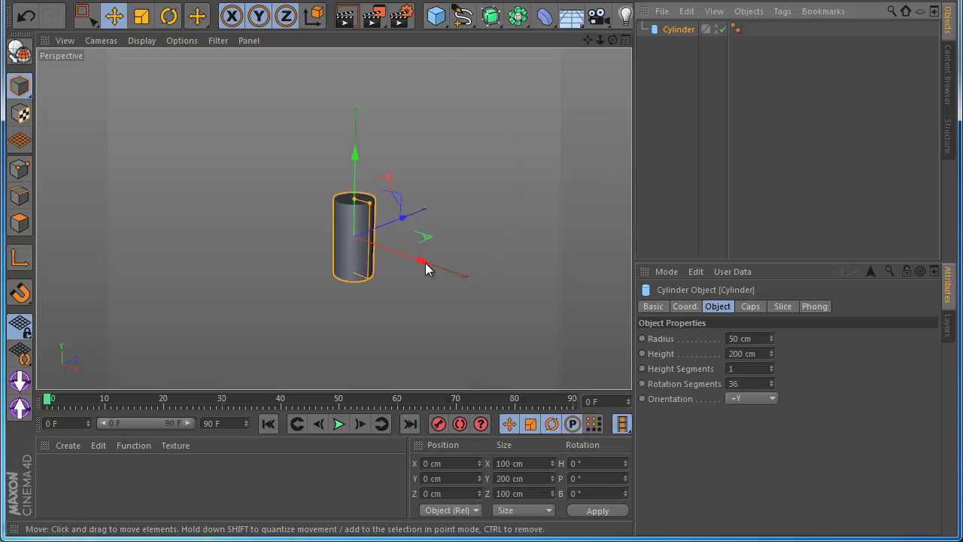
{"action": "mouse_move", "coordinate": [774, 353]}
{"action": "left_mouse_down"}
{"action": "mouse_move", "coordinate": [772, 338]}
{"action": "mouse_move", "coordinate": [773, 349]}
{"action": "left_mouse_up"}
{"action": "double_click", "coordinate": [741, 353]}
{"action": "type", "text": "4"}
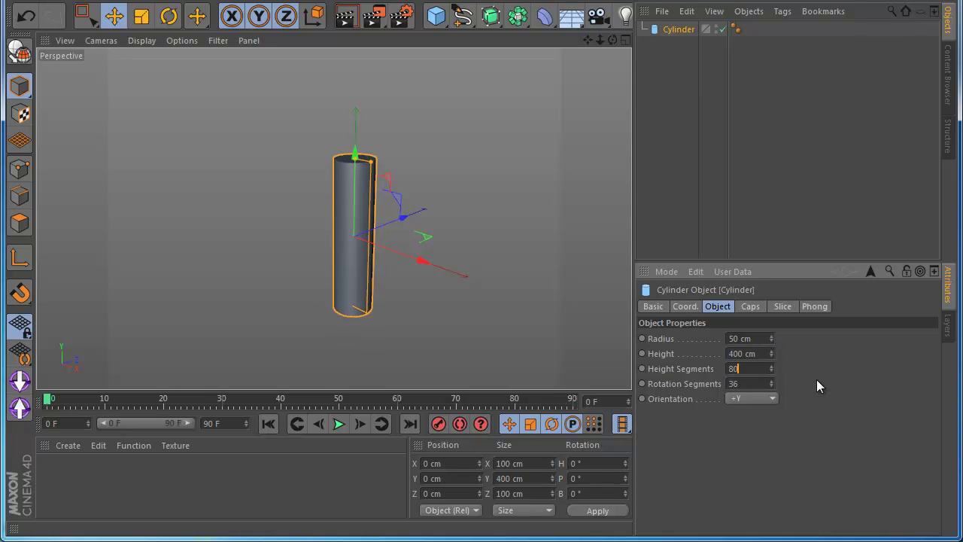
Add a Bend deformer as a child of the cylinder and fit it to its parent
{"action": "left_click", "coordinate": [544, 15]}
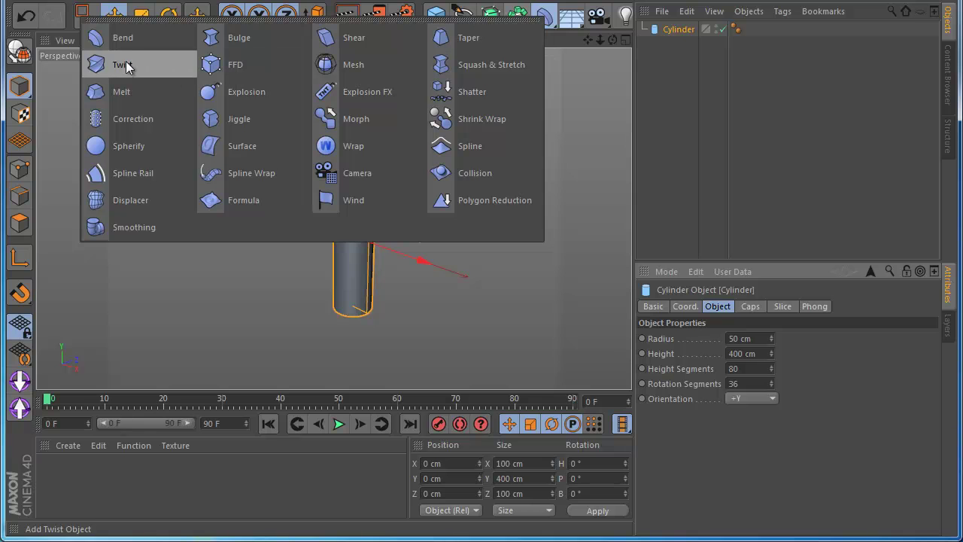
{"action": "left_click", "coordinate": [171, 41]}
{"action": "left_click_drag", "start_coordinate": [672, 30], "coordinate": [655, 42]}
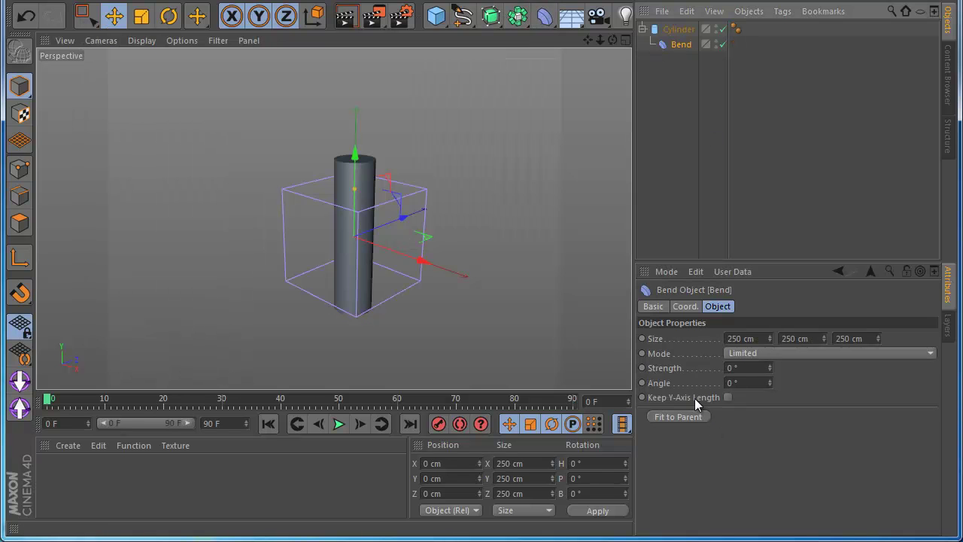
{"action": "left_click", "coordinate": [678, 417]}
Set the Bend deformer's strength to 88°
{"action": "left_click_drag", "start_coordinate": [767, 366], "coordinate": [771, 371]}
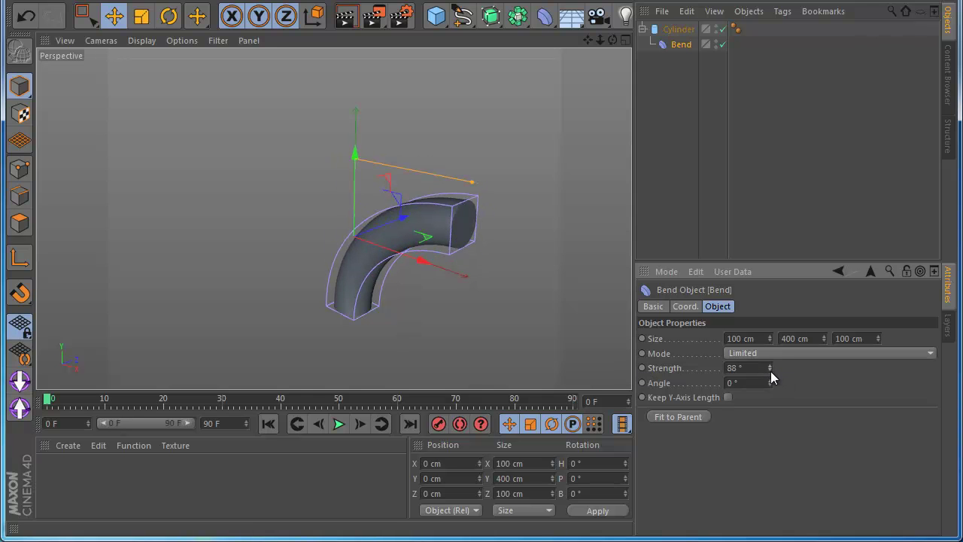
{"action": "mouse_move", "coordinate": [600, 40]}
{"action": "left_mouse_down"}
{"action": "mouse_move", "coordinate": [490, 335]}
{"action": "mouse_move", "coordinate": [481, 332]}
{"action": "mouse_move", "coordinate": [600, 39]}
{"action": "left_mouse_up"}
{"action": "mouse_move", "coordinate": [612, 40]}
{"action": "left_mouse_down"}
{"action": "mouse_move", "coordinate": [489, 332]}
{"action": "mouse_move", "coordinate": [610, 42]}
{"action": "left_mouse_up"}
{"action": "scroll", "coordinate": [413, 261], "scroll_direction": "up", "scroll_amount": 3}
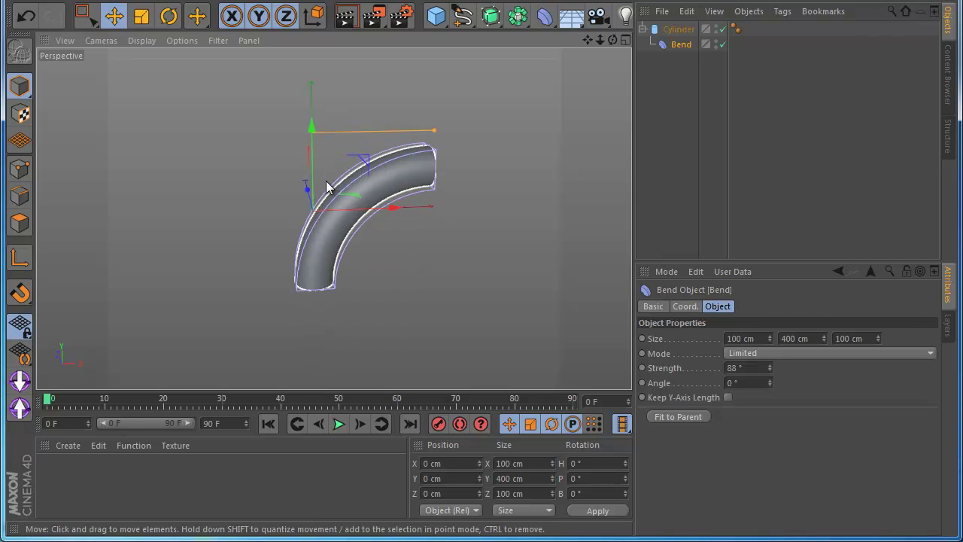
Enclose the Bend deformer under the cylinder with a MagicFallOffModStart above it and a MagicFallOffModStop below it
{"action": "left_click", "coordinate": [20, 382]}
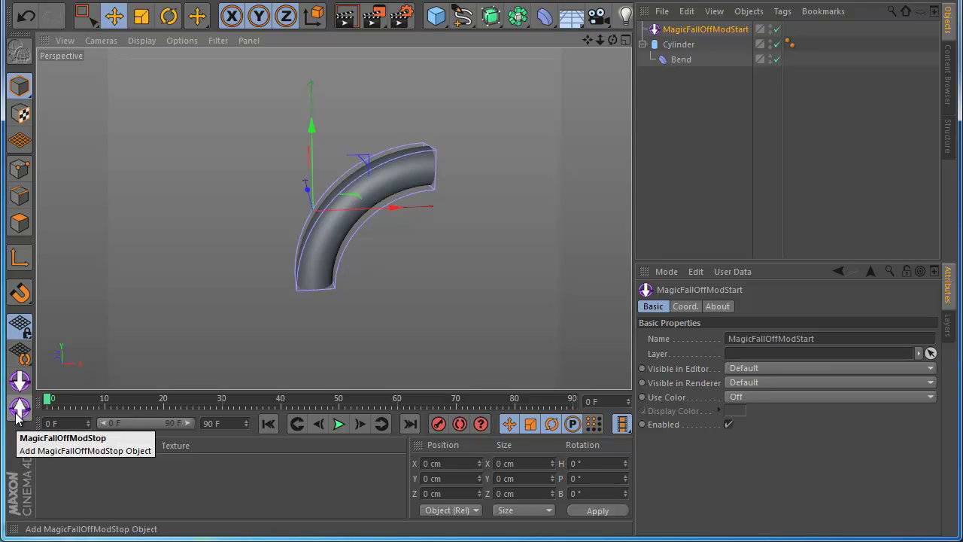
{"action": "left_click_drag", "start_coordinate": [704, 29], "coordinate": [672, 53]}
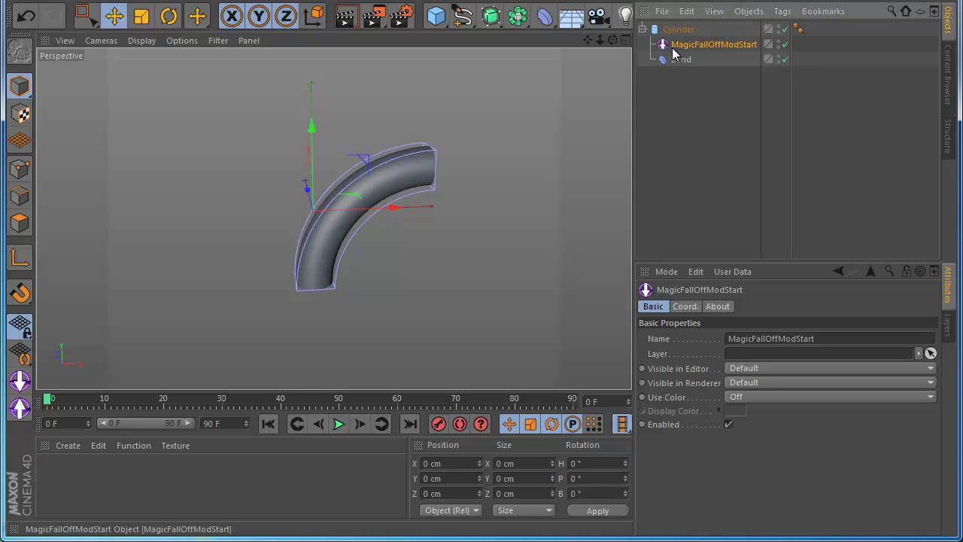
{"action": "left_click", "coordinate": [20, 407]}
{"action": "left_click_drag", "start_coordinate": [692, 30], "coordinate": [672, 81]}
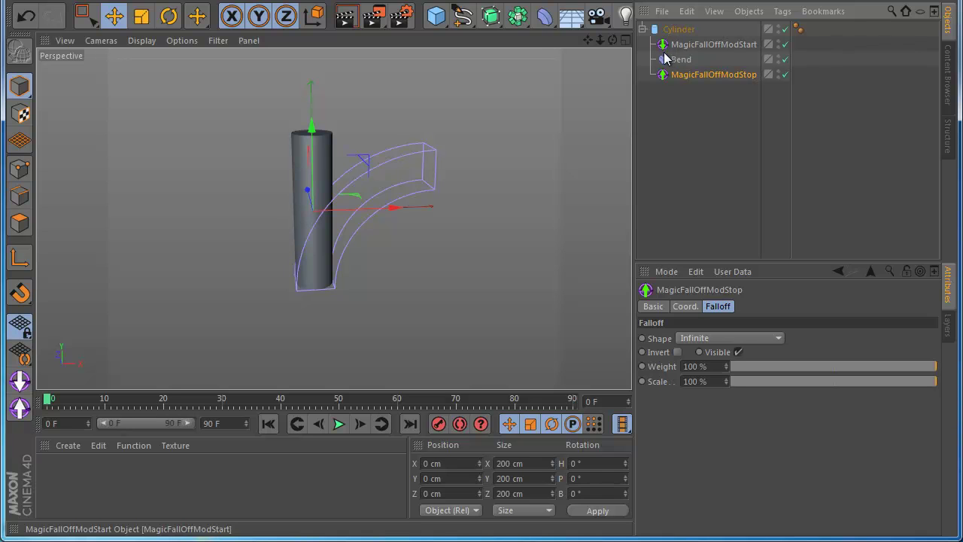
{"action": "mouse_move", "coordinate": [671, 75]}
{"action": "left_mouse_down"}
{"action": "mouse_move", "coordinate": [654, 82]}
{"action": "mouse_move", "coordinate": [670, 60]}
{"action": "left_mouse_up"}
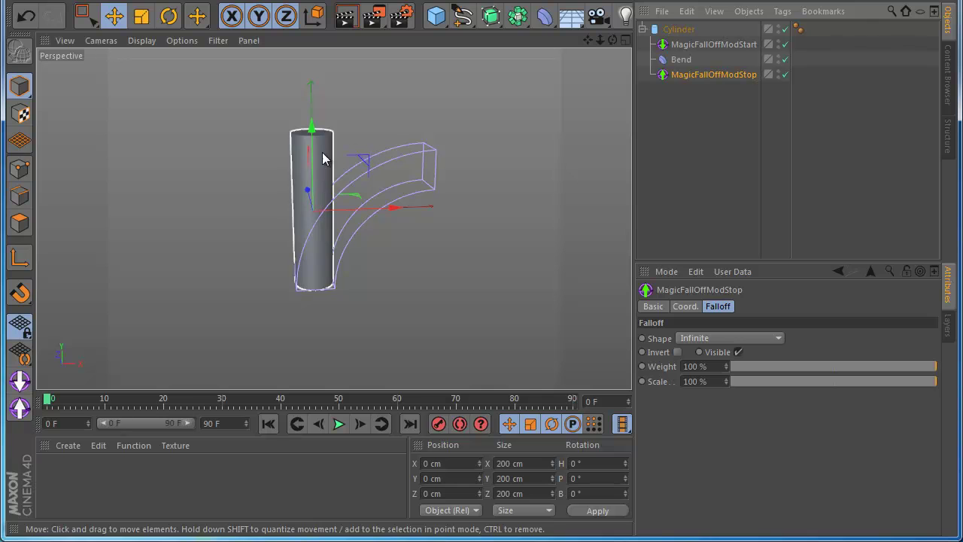
Set the MagicFallOffModStop falloff shape to Sphere and scale the sphere to a size of about 213 cm
{"action": "mouse_move", "coordinate": [471, 205]}
{"action": "left_mouse_down"}
{"action": "mouse_move", "coordinate": [457, 231]}
{"action": "mouse_move", "coordinate": [525, 212]}
{"action": "mouse_move", "coordinate": [479, 203]}
{"action": "left_mouse_up"}
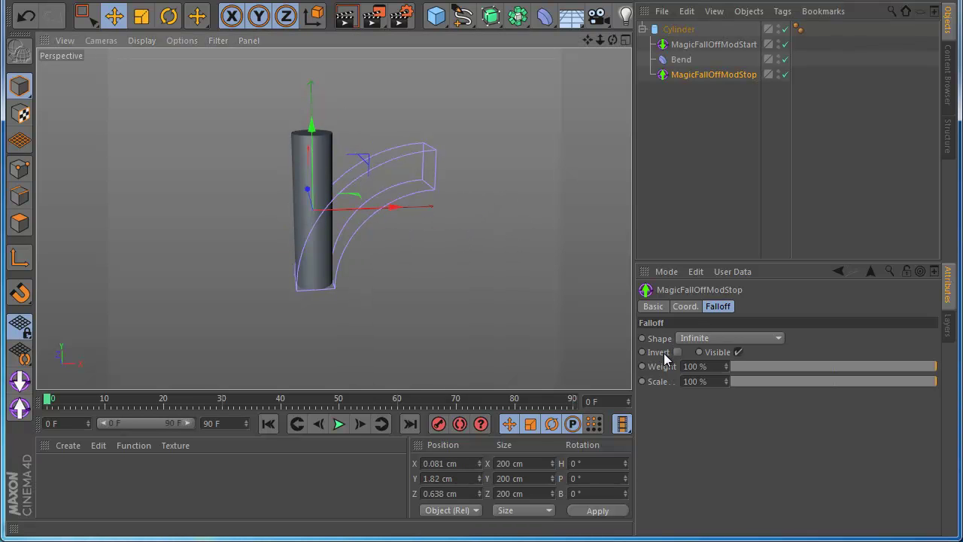
{"action": "left_click", "coordinate": [695, 339]}
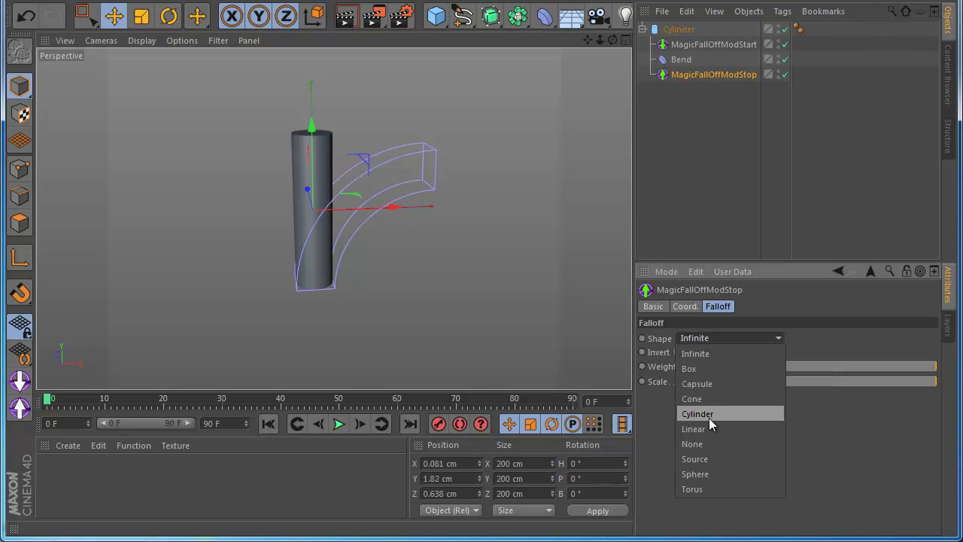
{"action": "left_click", "coordinate": [713, 470]}
{"action": "left_click_drag", "start_coordinate": [522, 289], "coordinate": [626, 240]}
{"action": "left_click", "coordinate": [147, 20]}
{"action": "left_click_drag", "start_coordinate": [467, 72], "coordinate": [451, 319]}
Move the spherical falloff near the cylinder's middle, to about X 24, Y 29, Z 7 cm, keeping the stop modifier selected
{"action": "left_click", "coordinate": [114, 16]}
{"action": "left_click_drag", "start_coordinate": [226, 158], "coordinate": [129, 194]}
{"action": "left_click", "coordinate": [681, 60]}
{"action": "left_click", "coordinate": [688, 73]}
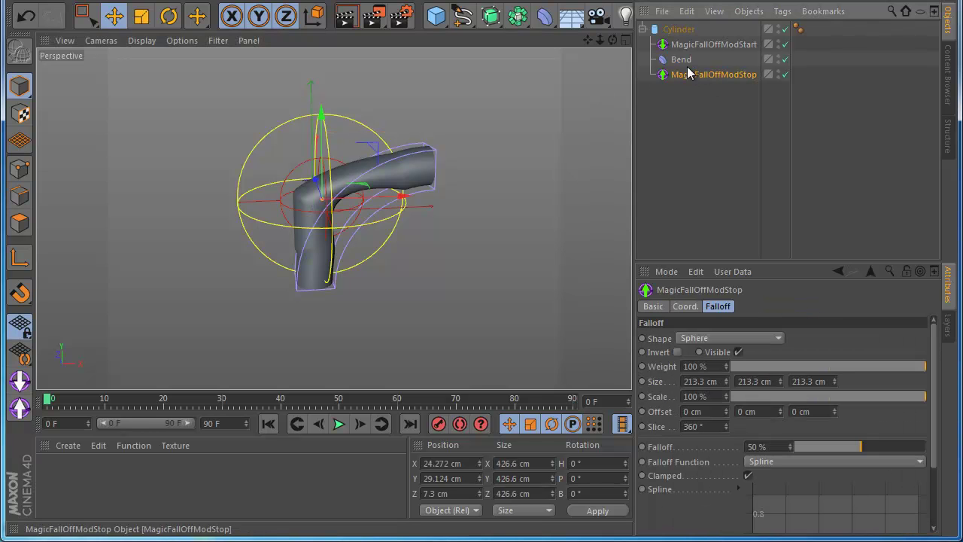
Invert the spherical falloff and move it to the bent end, at about X 199, Y 84, Z 5 cm
{"action": "left_click", "coordinate": [675, 352]}
{"action": "left_click_drag", "start_coordinate": [455, 262], "coordinate": [522, 241]}
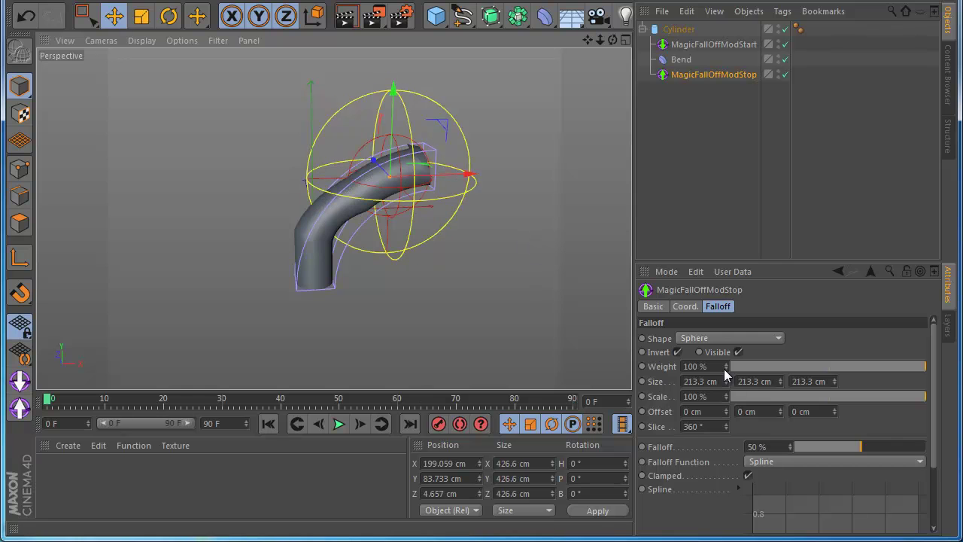
Change the falloff to a Linear shape oriented along +X and move it to about X 53, Y 22, Z 1 cm
{"action": "left_click", "coordinate": [711, 338]}
{"action": "left_click", "coordinate": [730, 429]}
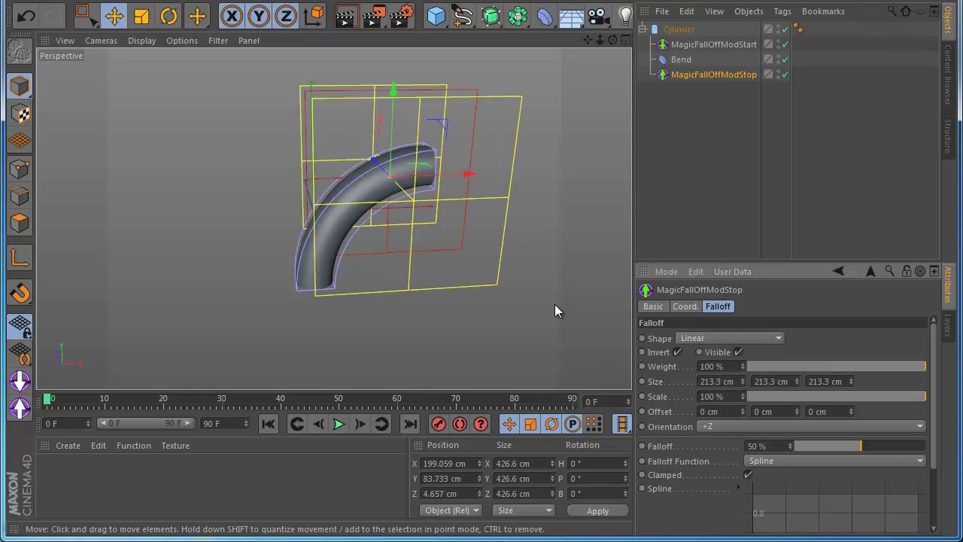
{"action": "left_click", "coordinate": [735, 426]}
{"action": "left_click", "coordinate": [730, 441]}
{"action": "left_click_drag", "start_coordinate": [422, 320], "coordinate": [444, 335]}
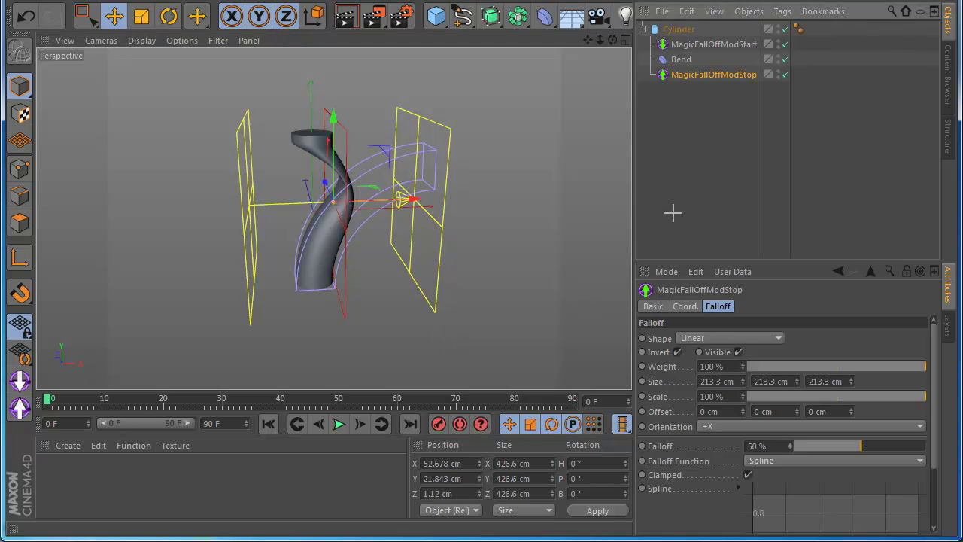
Delete the cylinder together with its Bend deformer and falloff modifiers
{"action": "key", "text": "ctrl+a"}
{"action": "key", "text": "Delete"}
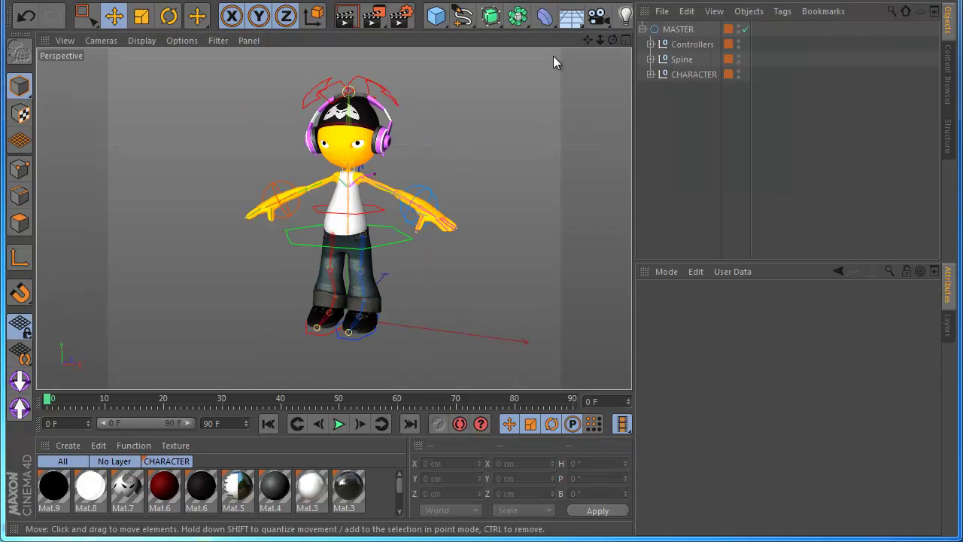
Add a Taper deformer as a child of MASTER and raise it over the character to about Y 14 cm
{"action": "left_click", "coordinate": [544, 16]}
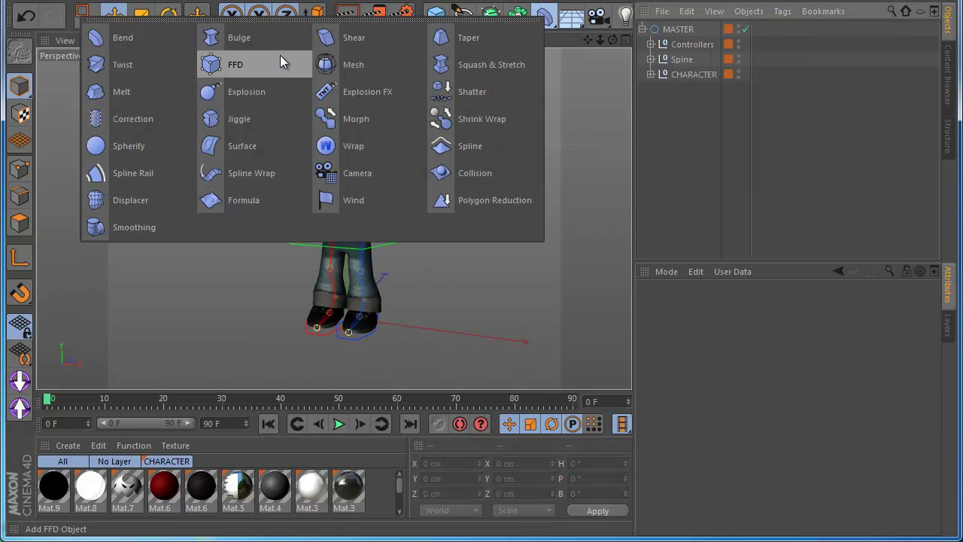
{"action": "left_click", "coordinate": [463, 38]}
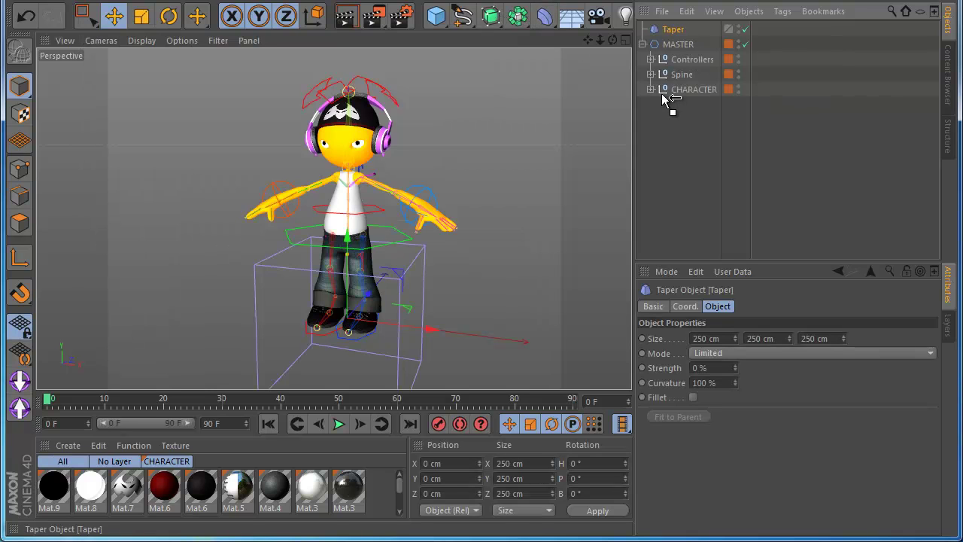
{"action": "left_click_drag", "start_coordinate": [662, 98], "coordinate": [662, 96]}
{"action": "left_click_drag", "start_coordinate": [347, 255], "coordinate": [351, 143]}
{"action": "key", "text": "ctrl+z"}
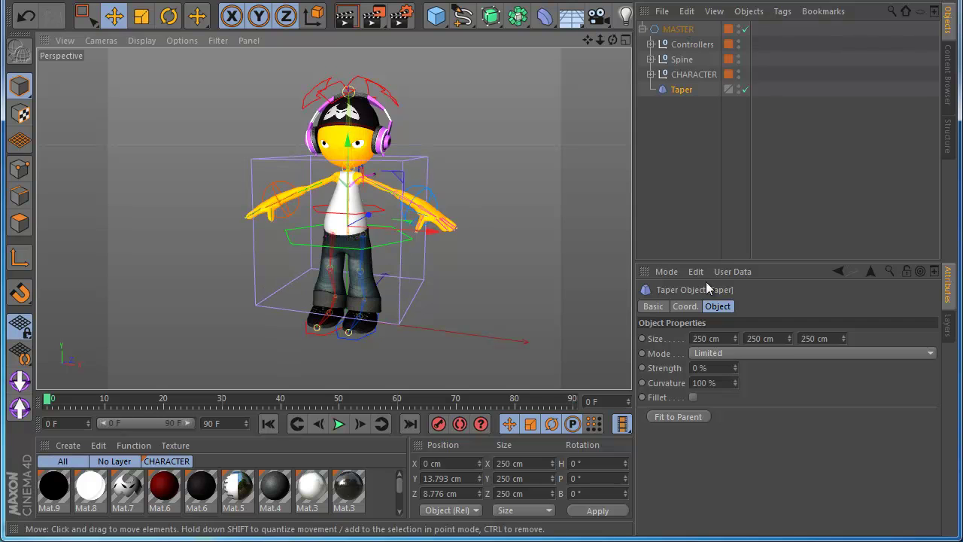
Resize the Taper deformer to 337 × 454 × 250 cm and move it around the character, to about X 12, Y 61 cm
{"action": "mouse_move", "coordinate": [791, 338]}
{"action": "left_mouse_down"}
{"action": "mouse_move", "coordinate": [794, 309]}
{"action": "mouse_move", "coordinate": [791, 332]}
{"action": "left_mouse_up"}
{"action": "left_click_drag", "start_coordinate": [350, 163], "coordinate": [350, 141]}
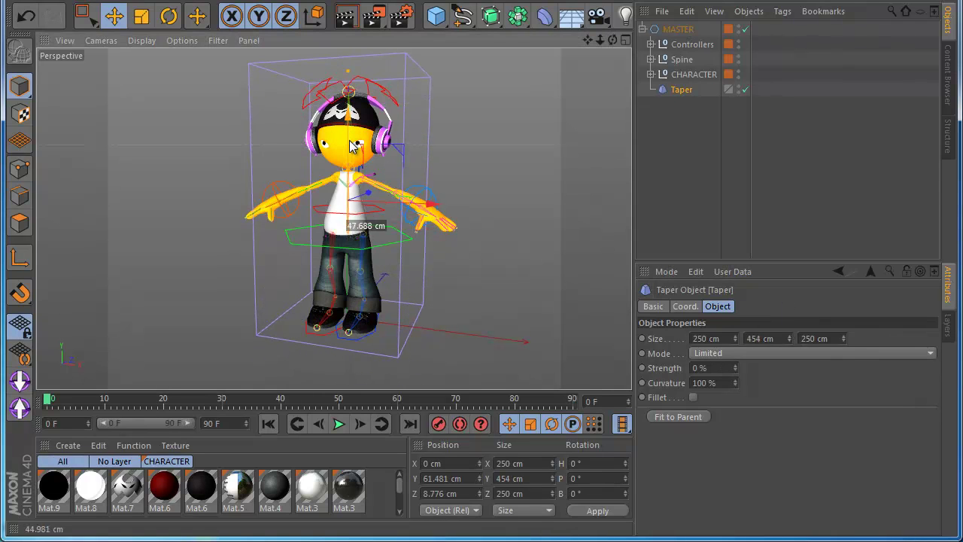
{"action": "left_click_drag", "start_coordinate": [846, 338], "coordinate": [836, 327]}
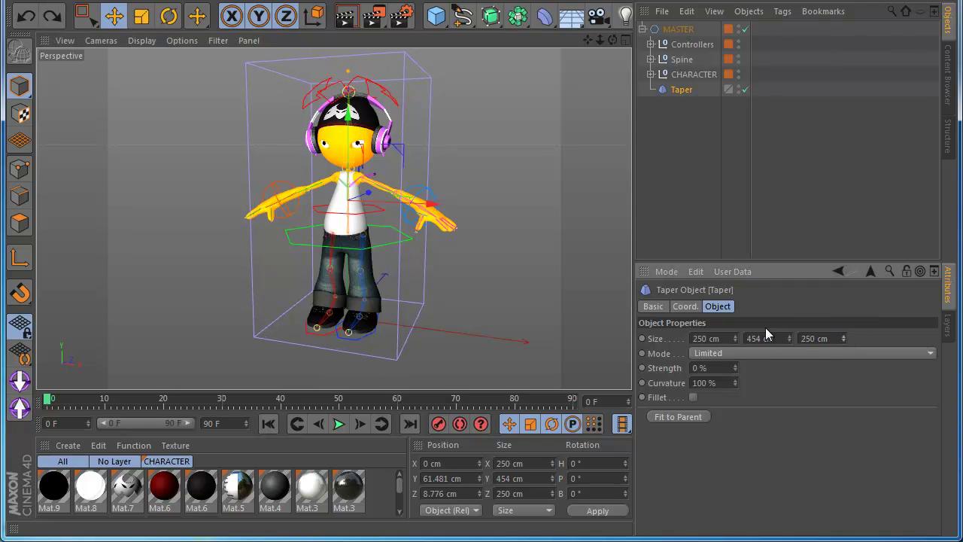
{"action": "left_click_drag", "start_coordinate": [736, 338], "coordinate": [565, 317]}
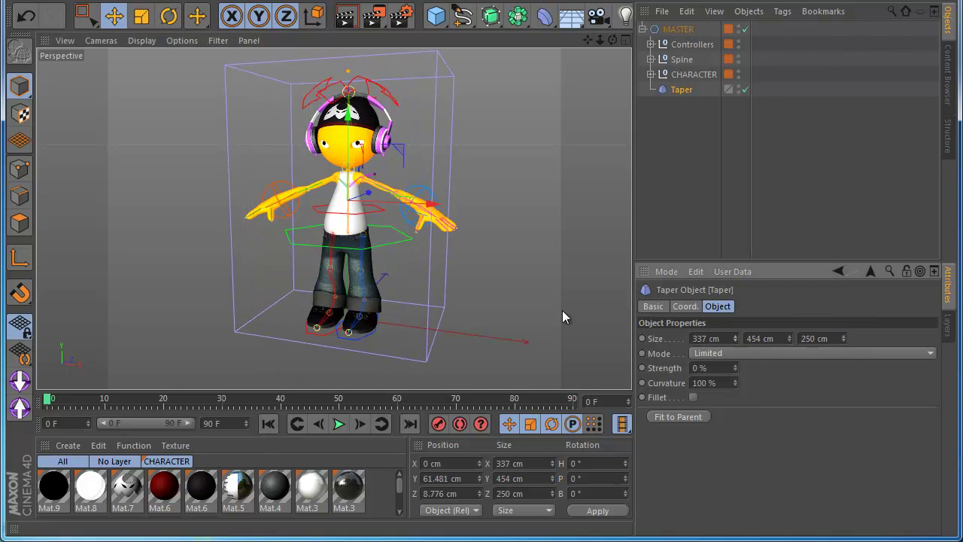
{"action": "left_click_drag", "start_coordinate": [416, 204], "coordinate": [426, 209]}
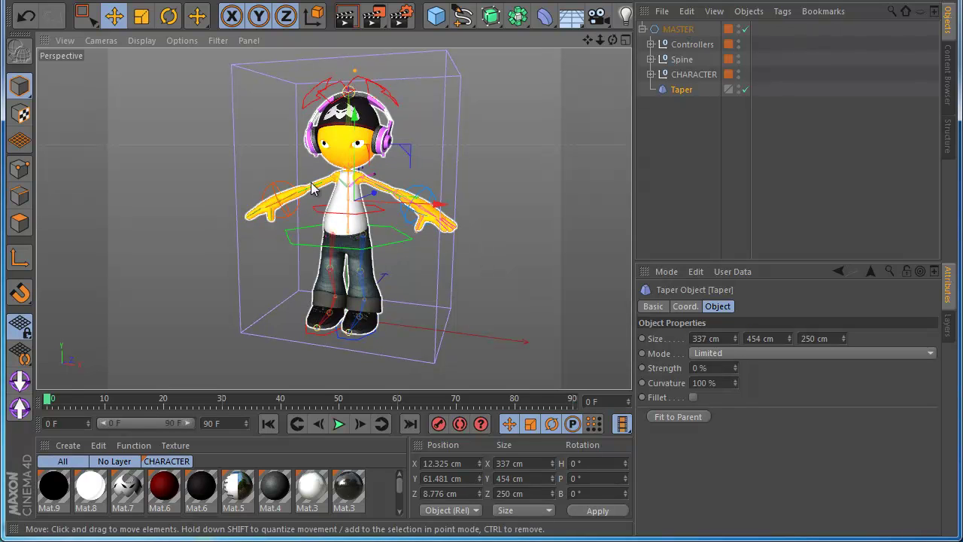
Set the Taper deformer's strength to 86%
{"action": "mouse_move", "coordinate": [734, 367]}
{"action": "left_mouse_down"}
{"action": "mouse_move", "coordinate": [717, 344]}
{"action": "mouse_move", "coordinate": [735, 381]}
{"action": "mouse_move", "coordinate": [731, 365]}
{"action": "left_mouse_up"}
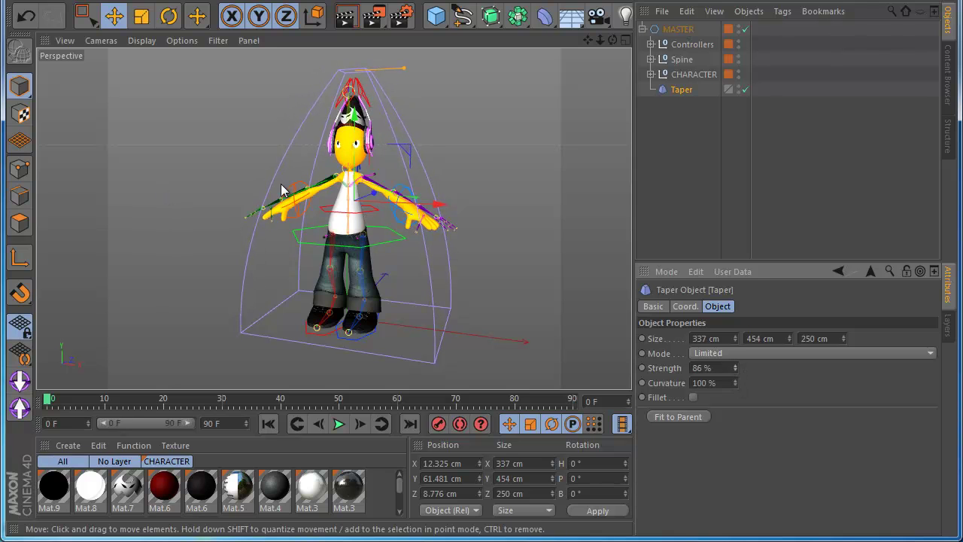
{"action": "left_click_drag", "start_coordinate": [612, 40], "coordinate": [482, 332]}
Enclose the Taper deformer under MASTER with a MagicFallOffModStart above it and a MagicFallOffModStop below it
{"action": "left_click", "coordinate": [17, 386]}
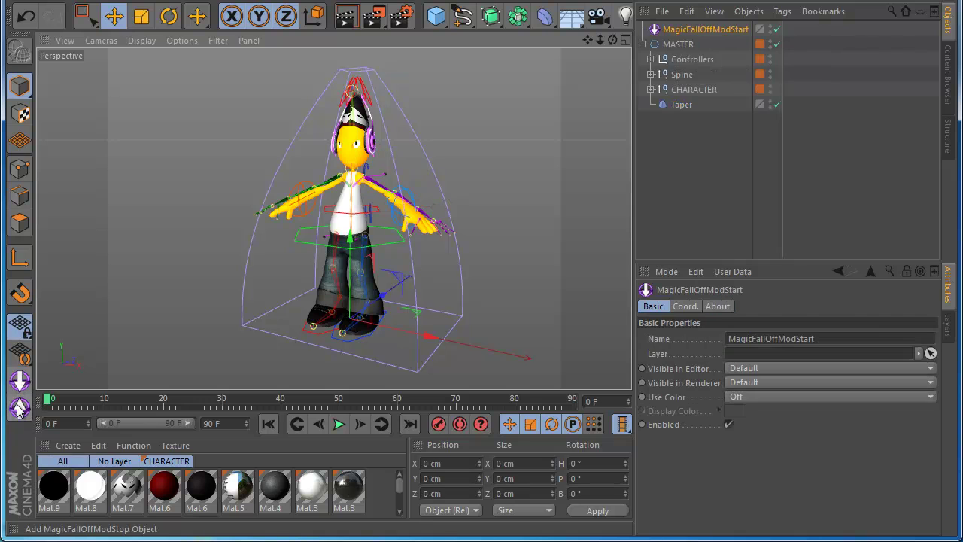
{"action": "left_click", "coordinate": [19, 407]}
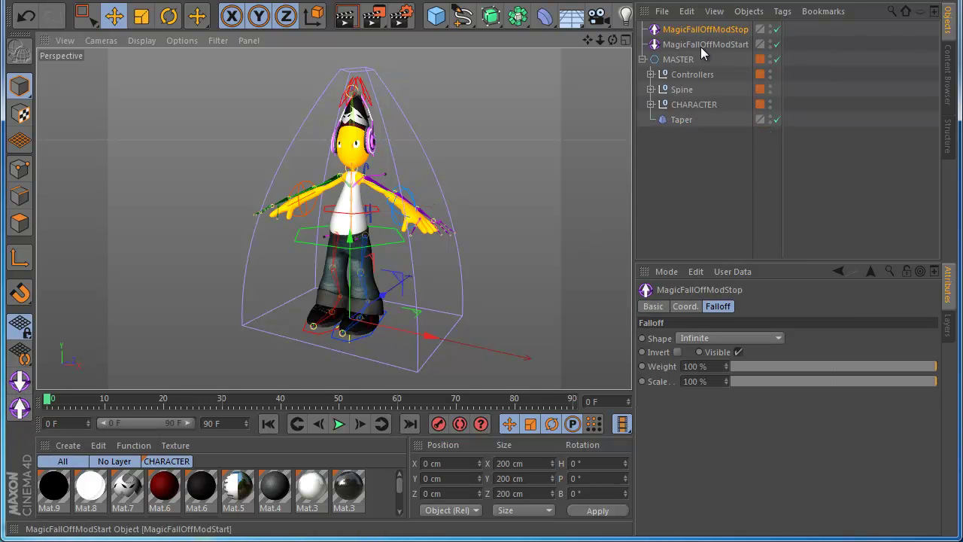
{"action": "left_click_drag", "start_coordinate": [697, 47], "coordinate": [692, 121]}
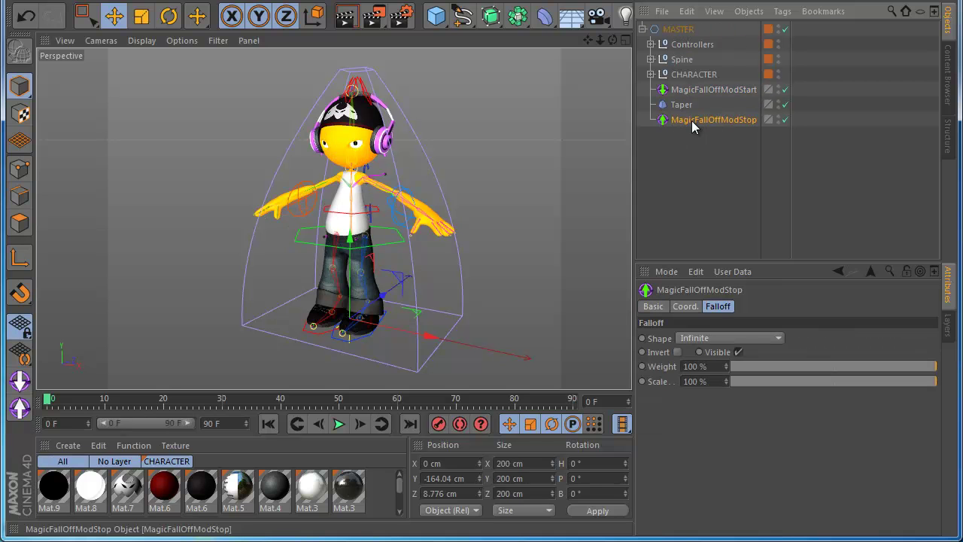
Set the stop modifier's falloff shape to Sphere and, with the Z axis locked, scale the sphere up
{"action": "left_click", "coordinate": [697, 340]}
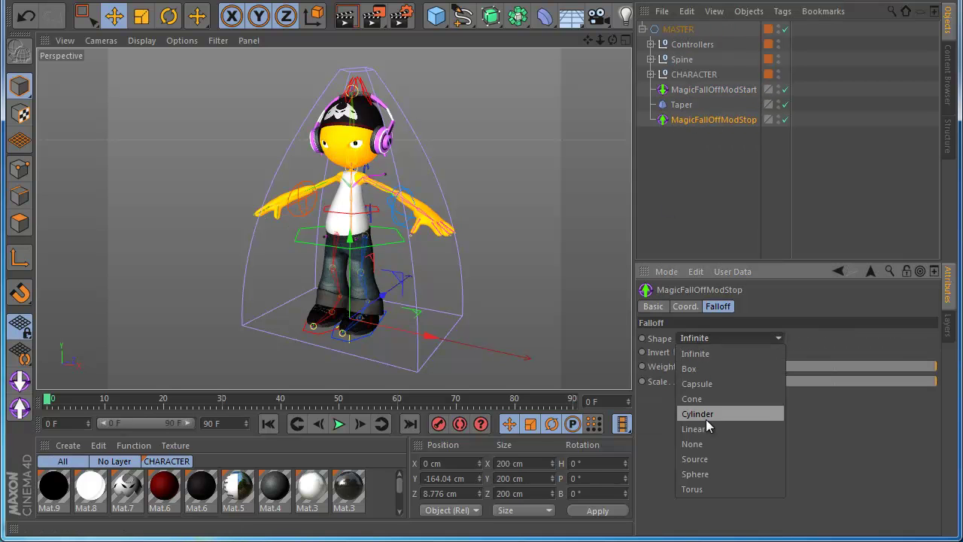
{"action": "left_click", "coordinate": [718, 473]}
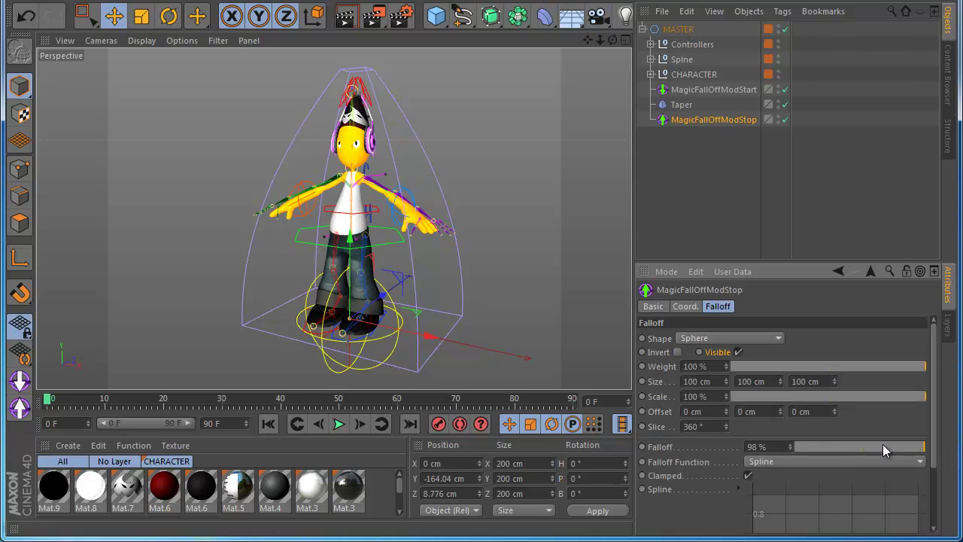
{"action": "key", "text": "z"}
{"action": "left_click", "coordinate": [141, 19]}
{"action": "left_click_drag", "start_coordinate": [474, 102], "coordinate": [531, 26]}
Move the spherical falloff up onto the character's body, and reposition it together with the Taper deformer
{"action": "left_click", "coordinate": [117, 15]}
{"action": "left_click_drag", "start_coordinate": [161, 146], "coordinate": [451, 136]}
{"action": "left_click_drag", "start_coordinate": [700, 158], "coordinate": [665, 111]}
{"action": "mouse_move", "coordinate": [539, 183]}
{"action": "left_mouse_down"}
{"action": "mouse_move", "coordinate": [537, 194]}
{"action": "mouse_move", "coordinate": [560, 129]}
{"action": "mouse_move", "coordinate": [475, 171]}
{"action": "mouse_move", "coordinate": [574, 225]}
{"action": "mouse_move", "coordinate": [589, 206]}
{"action": "mouse_move", "coordinate": [460, 192]}
{"action": "mouse_move", "coordinate": [534, 128]}
{"action": "mouse_move", "coordinate": [606, 215]}
{"action": "mouse_move", "coordinate": [421, 181]}
{"action": "mouse_move", "coordinate": [514, 153]}
{"action": "mouse_move", "coordinate": [477, 329]}
{"action": "mouse_move", "coordinate": [544, 154]}
{"action": "mouse_move", "coordinate": [547, 170]}
{"action": "mouse_move", "coordinate": [456, 143]}
{"action": "mouse_move", "coordinate": [579, 149]}
{"action": "mouse_move", "coordinate": [506, 130]}
{"action": "mouse_move", "coordinate": [515, 170]}
{"action": "mouse_move", "coordinate": [484, 85]}
{"action": "mouse_move", "coordinate": [504, 198]}
{"action": "mouse_move", "coordinate": [528, 190]}
{"action": "left_mouse_up"}
Switch the MagicFallOffModStop off and on again, adjust the position of the selected objects and deselect them
{"action": "left_click", "coordinate": [784, 119]}
{"action": "left_click", "coordinate": [785, 120]}
{"action": "left_click_drag", "start_coordinate": [513, 154], "coordinate": [542, 177]}
{"action": "left_click", "coordinate": [665, 195]}
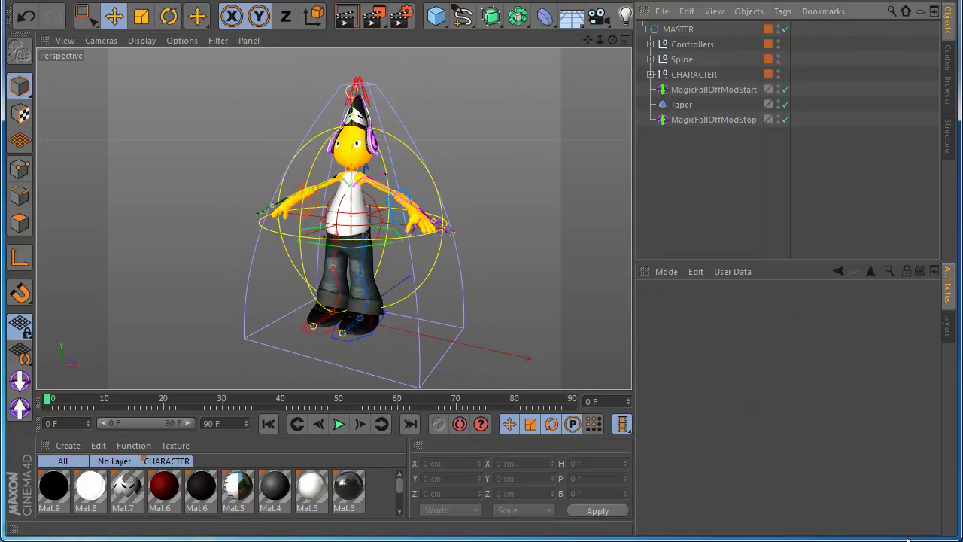
Add a Bulge deformer between Taper and MagicFallOffModStop and set its strength to 90%
{"action": "left_click", "coordinate": [544, 15]}
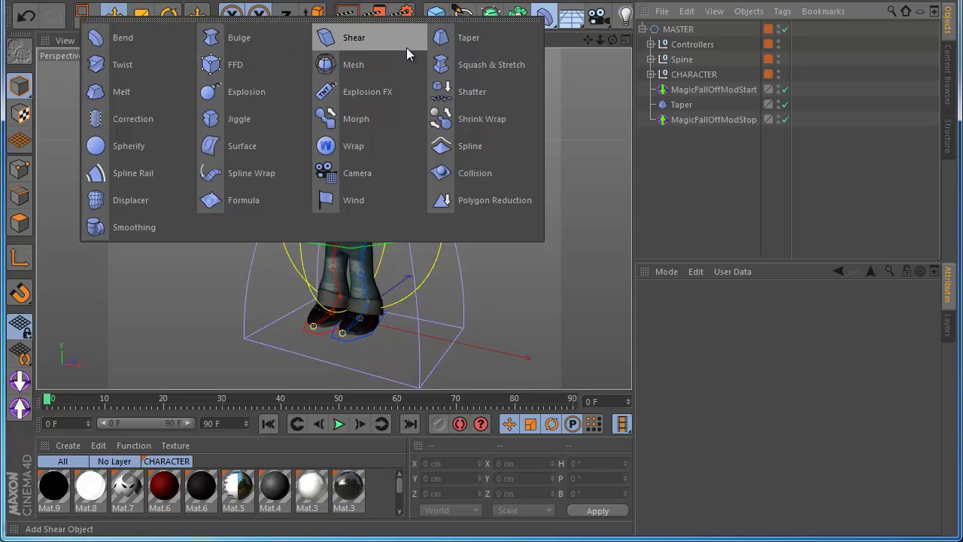
{"action": "left_click", "coordinate": [300, 39]}
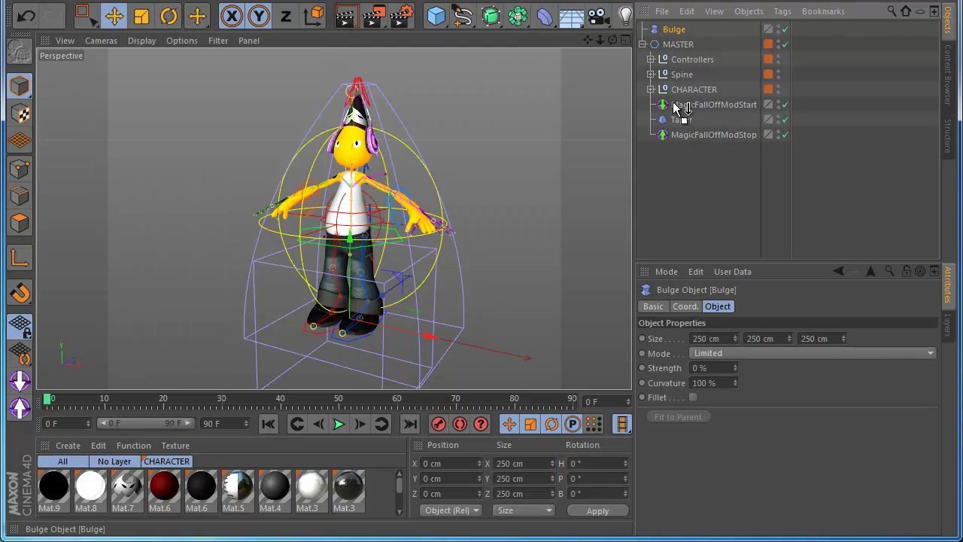
{"action": "left_click_drag", "start_coordinate": [675, 128], "coordinate": [675, 129]}
{"action": "left_click_drag", "start_coordinate": [735, 368], "coordinate": [701, 398]}
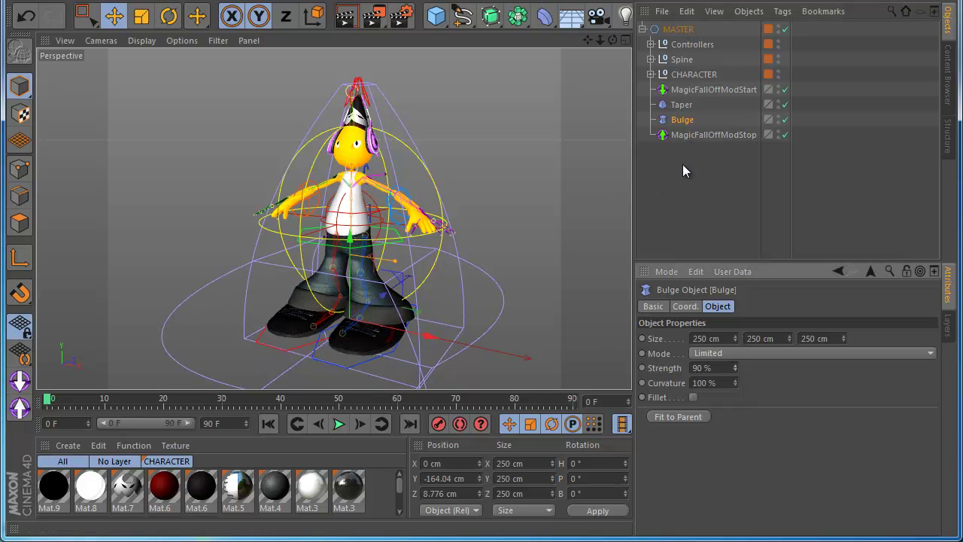
Set the MagicFallOffModStop shape to Capsule and move the falloff to about X -78 cm, Y -89 cm over the character
{"action": "left_click", "coordinate": [699, 135]}
{"action": "left_click_drag", "start_coordinate": [558, 162], "coordinate": [529, 261]}
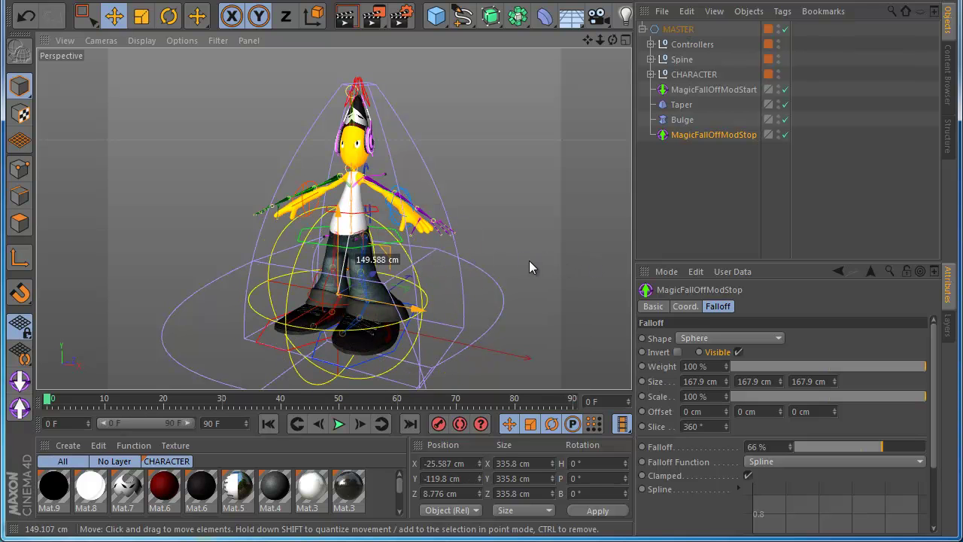
{"action": "left_click", "coordinate": [703, 339]}
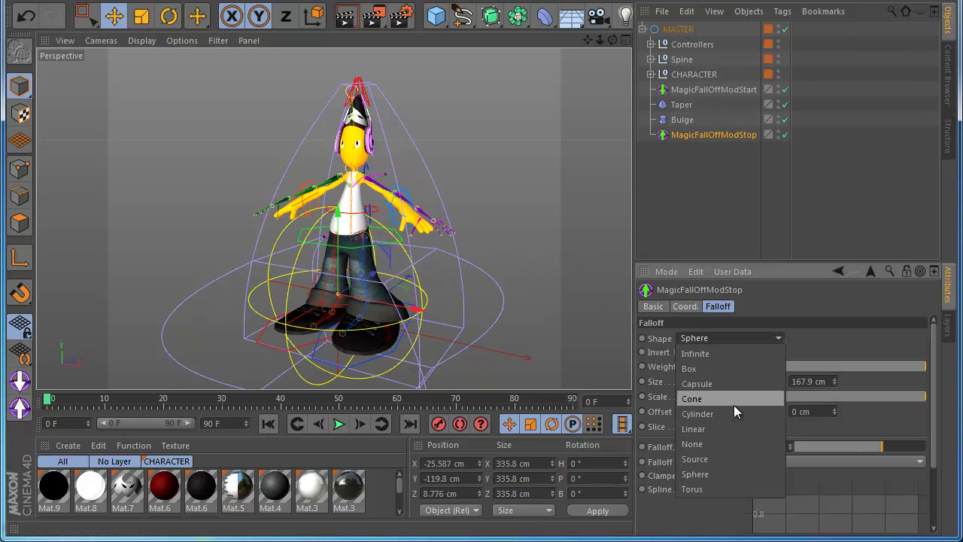
{"action": "left_click", "coordinate": [718, 385]}
{"action": "left_click_drag", "start_coordinate": [519, 312], "coordinate": [481, 332]}
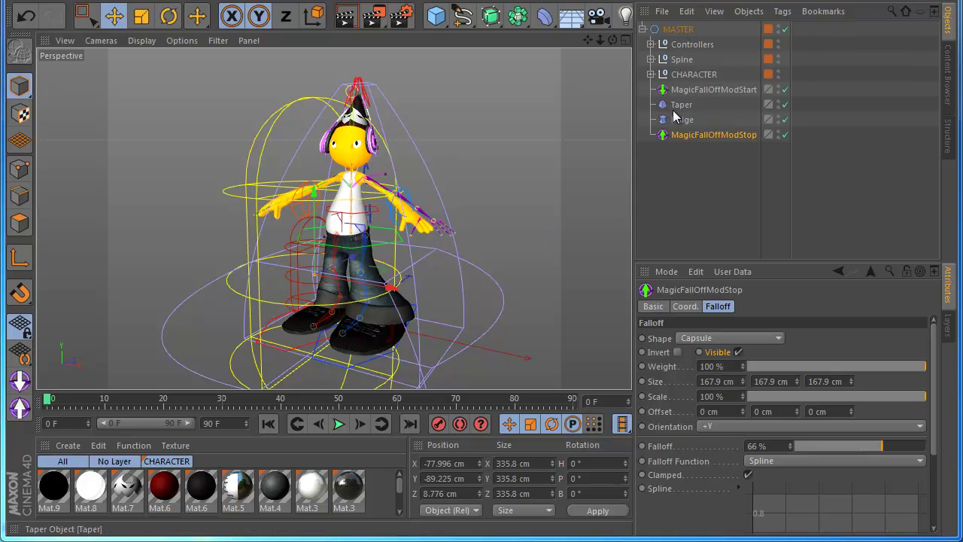
Inspect the start modifier and the Taper, and move the capsule falloff up the character to about X -50 cm, Y -46 cm
{"action": "left_click", "coordinate": [692, 90]}
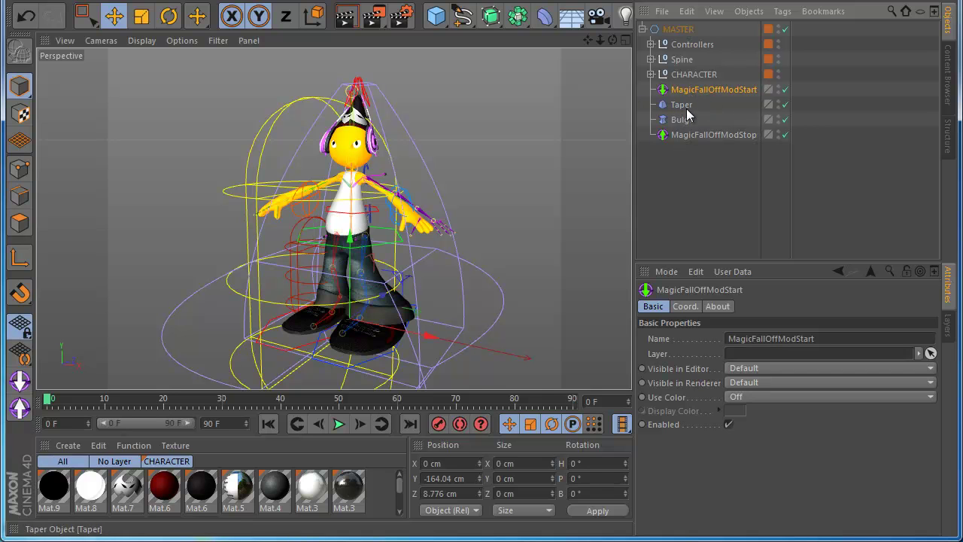
{"action": "left_click", "coordinate": [682, 109]}
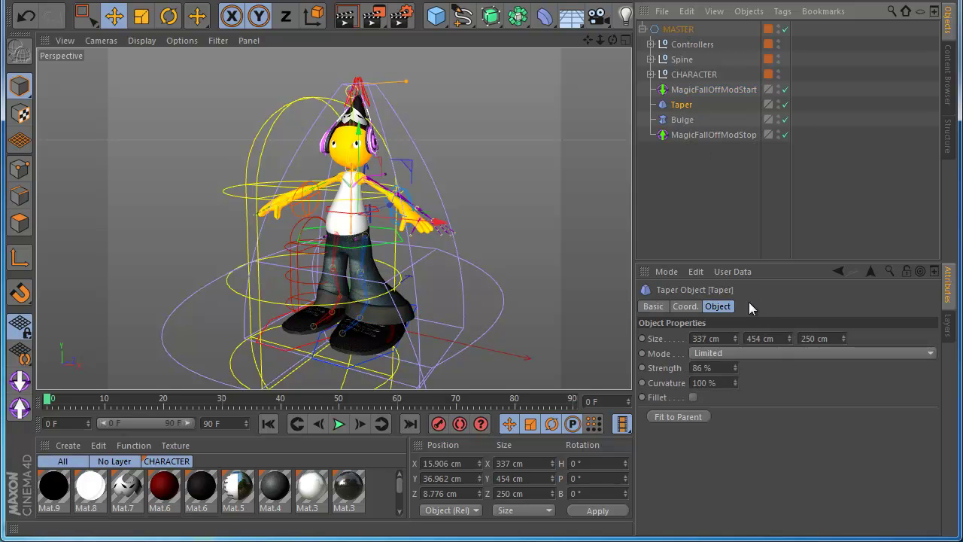
{"action": "left_click", "coordinate": [710, 134]}
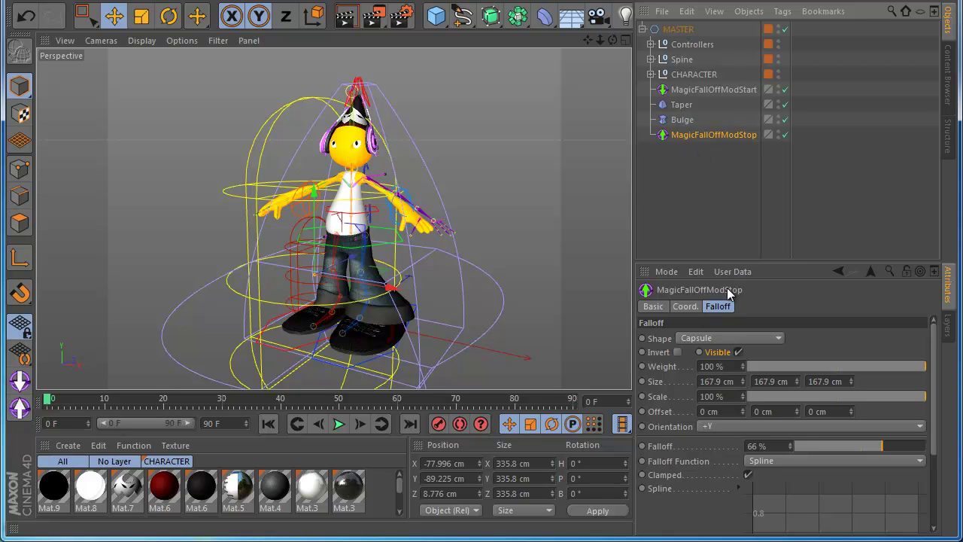
{"action": "left_click_drag", "start_coordinate": [513, 241], "coordinate": [446, 107]}
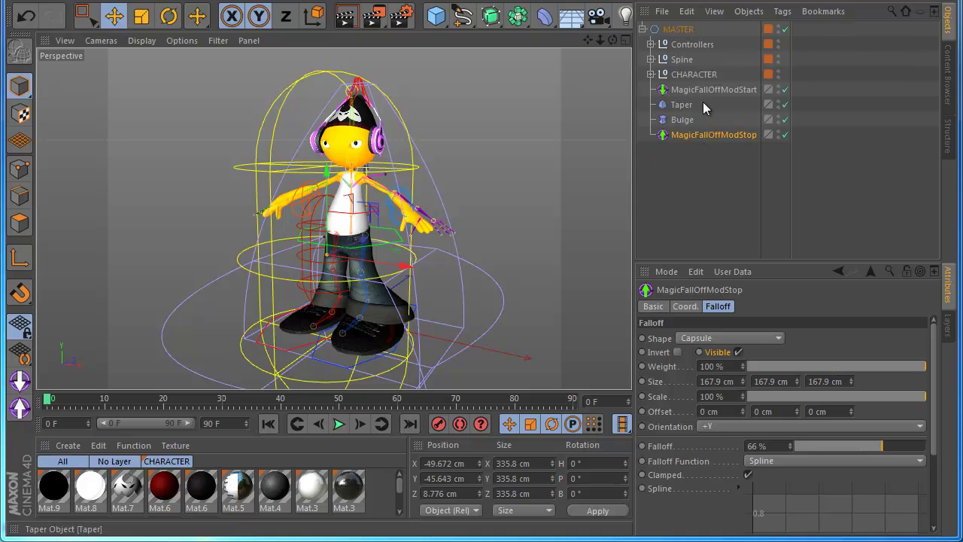
Try grouping MagicFallOffModStop under a Null, and restore it directly beneath MASTER
{"action": "right_click", "coordinate": [678, 137]}
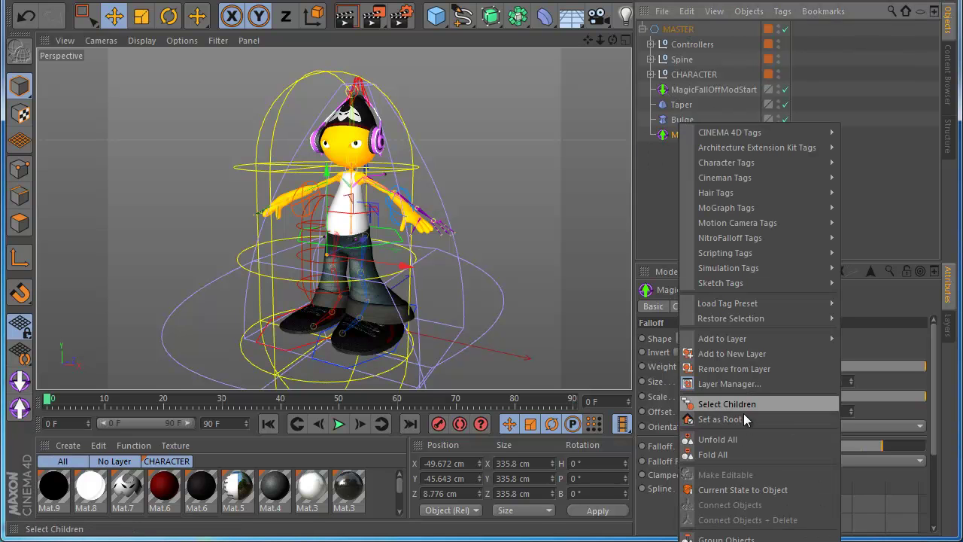
{"action": "left_click", "coordinate": [738, 538]}
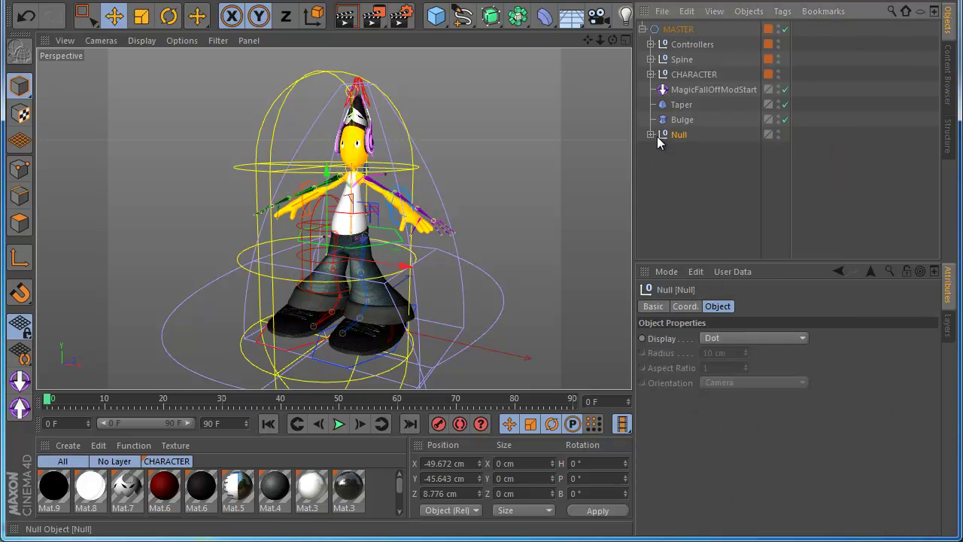
{"action": "left_click", "coordinate": [651, 134]}
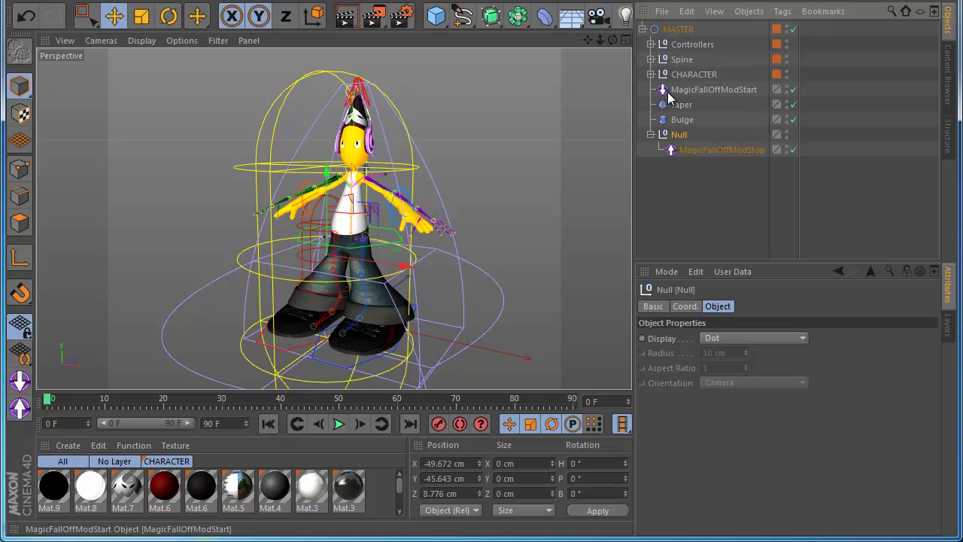
{"action": "left_click_drag", "start_coordinate": [673, 134], "coordinate": [673, 131]}
{"action": "left_click", "coordinate": [674, 149]}
{"action": "key", "text": "Delete"}
Move MagicFallOffModStart between the Taper and Bulge deformers, switching MagicFallOffModStop off for the change and back on
{"action": "left_click_drag", "start_coordinate": [675, 94], "coordinate": [663, 143]}
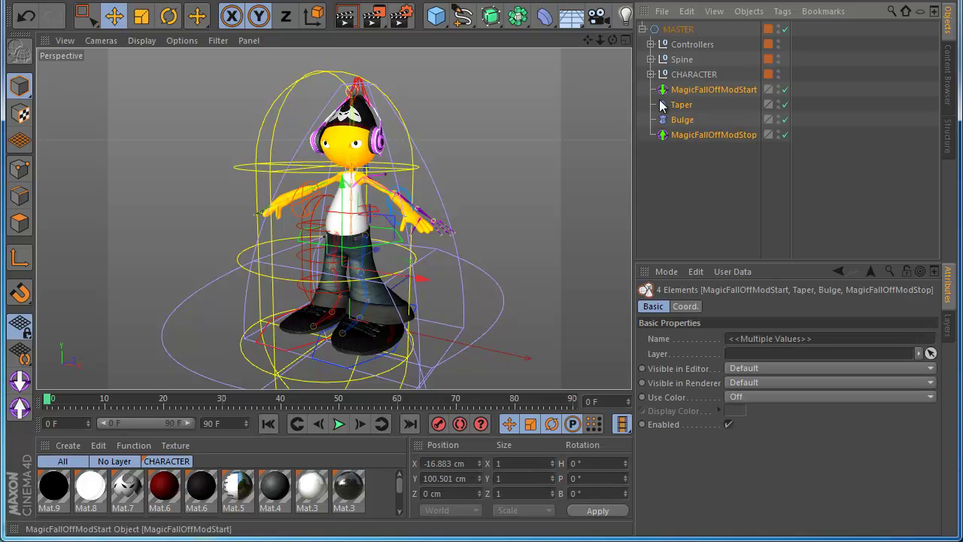
{"action": "key", "text": "ctrl+shift+a"}
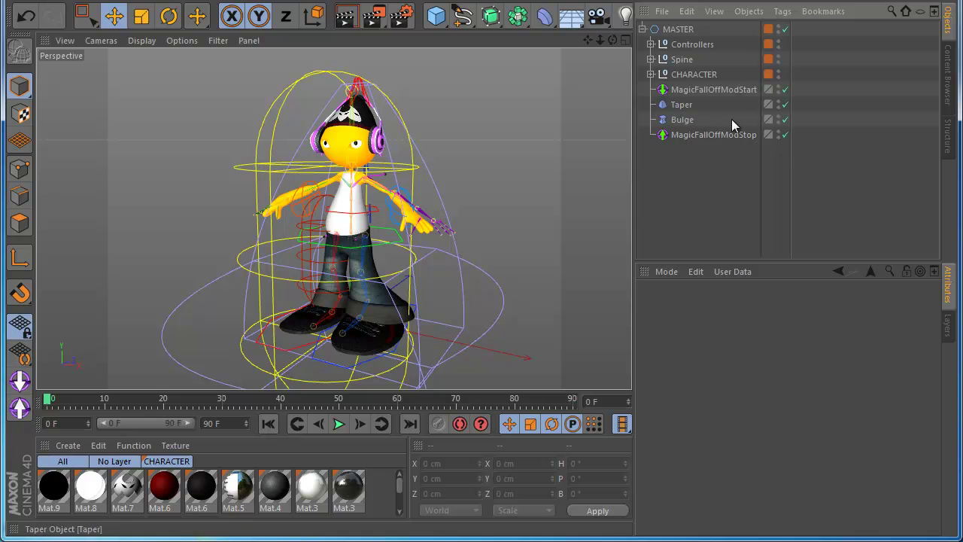
{"action": "left_click", "coordinate": [786, 135]}
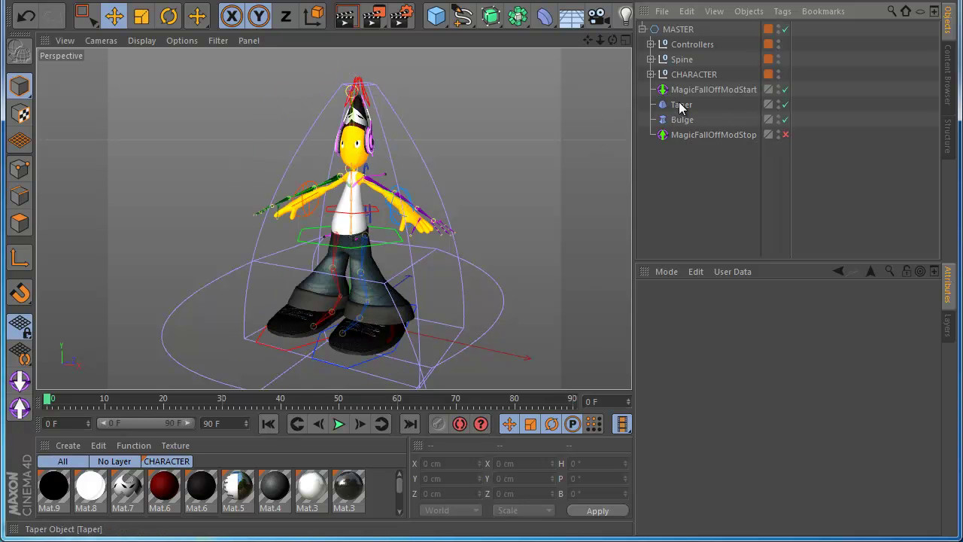
{"action": "left_click_drag", "start_coordinate": [682, 89], "coordinate": [680, 113]}
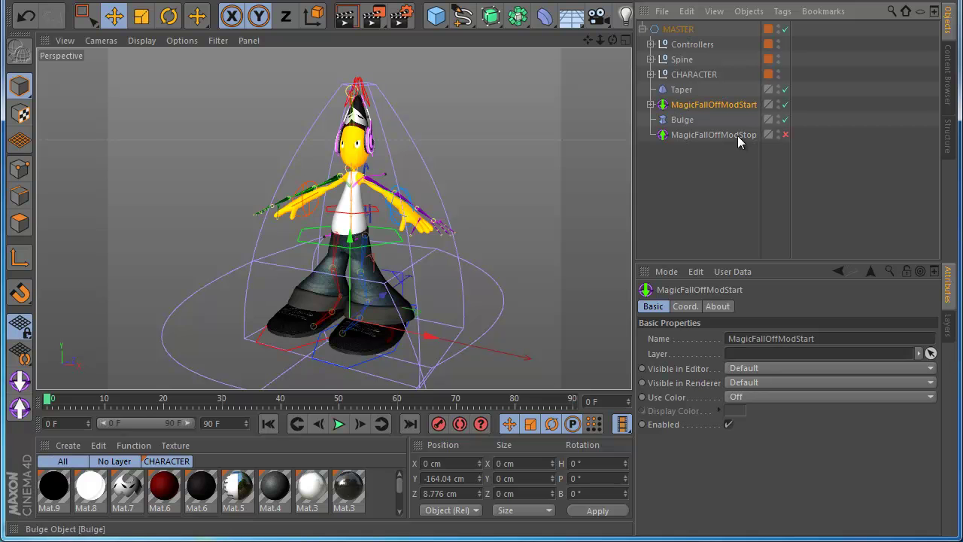
{"action": "left_click", "coordinate": [783, 134]}
Move the stop modifier's capsule falloff across the character to about X -10 cm, Y -56 cm
{"action": "left_click", "coordinate": [690, 134]}
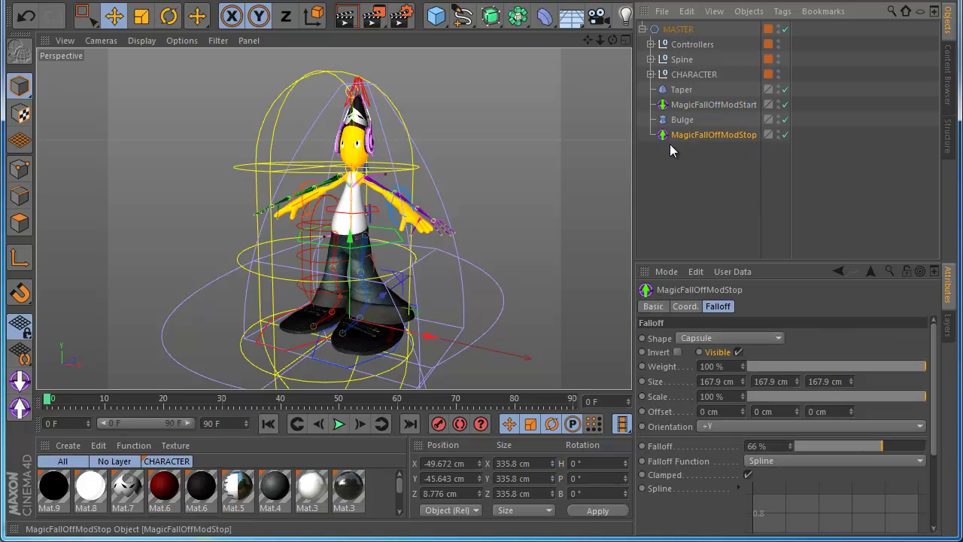
{"action": "left_click_drag", "start_coordinate": [495, 183], "coordinate": [546, 217]}
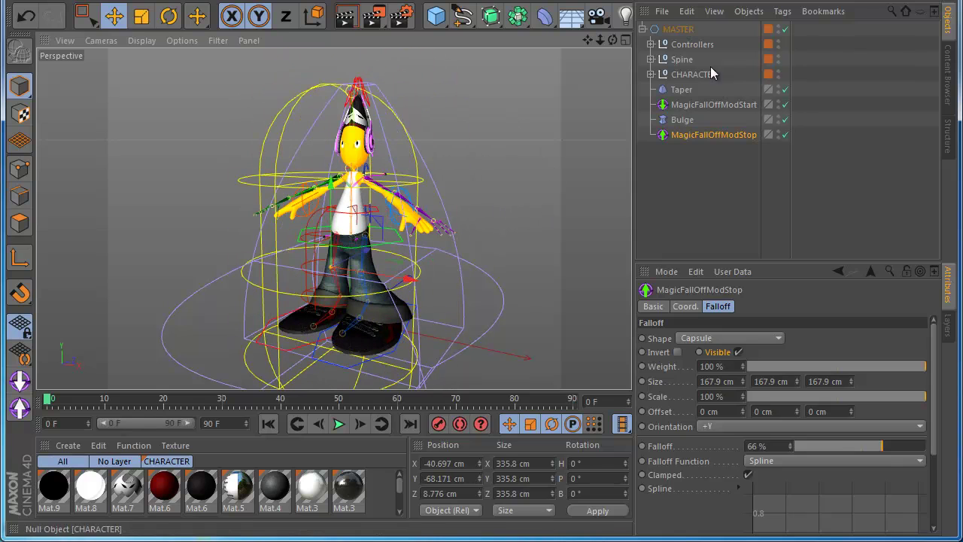
{"action": "left_click_drag", "start_coordinate": [609, 143], "coordinate": [529, 161]}
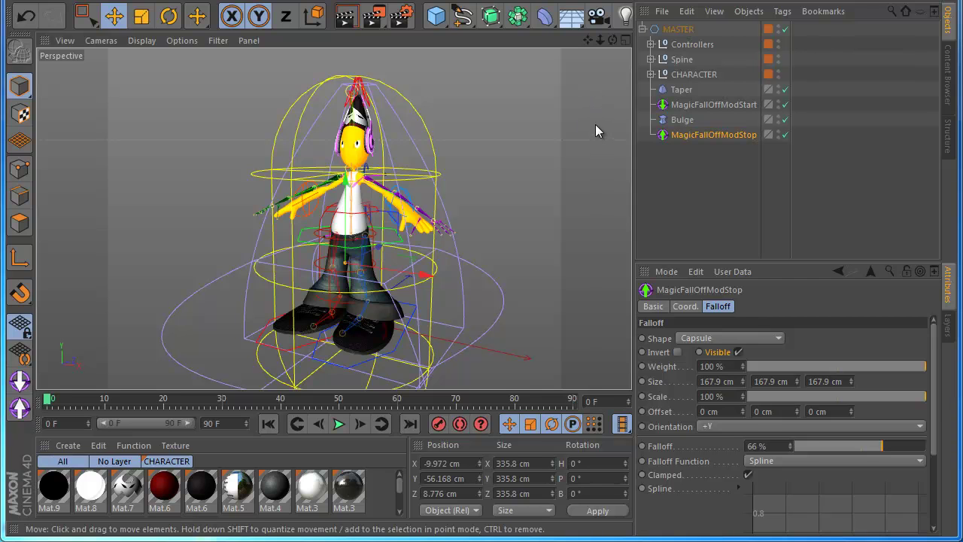
Create a new project and add a cylinder with a height of 400 cm
{"action": "key", "text": "ctrl+n"}
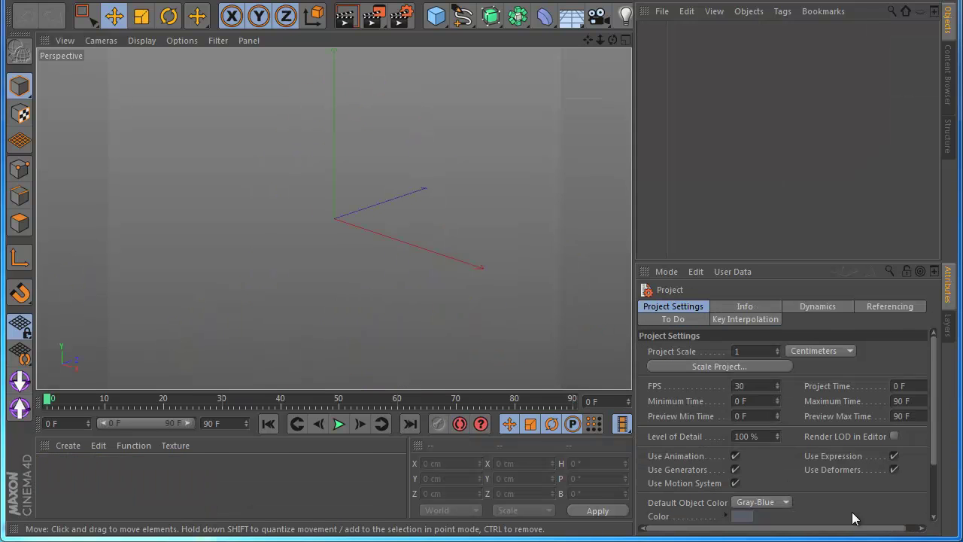
{"action": "left_click", "coordinate": [436, 15]}
{"action": "left_click", "coordinate": [727, 43]}
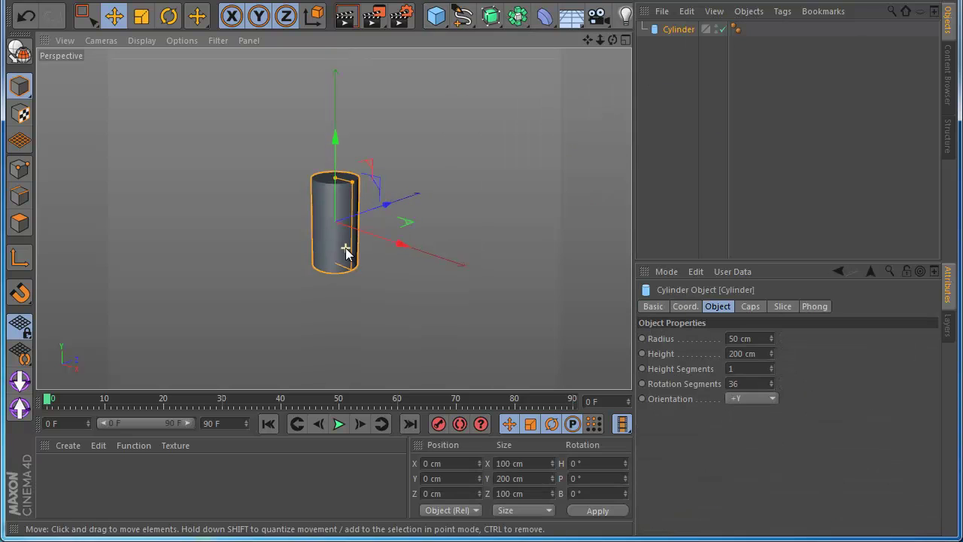
{"action": "left_click", "coordinate": [737, 368]}
{"action": "type", "text": "00"}
{"action": "key", "text": "Return"}
Set the cylinder's height segments to 80 and display the shaded model with its mesh lines
{"action": "double_click", "coordinate": [753, 368]}
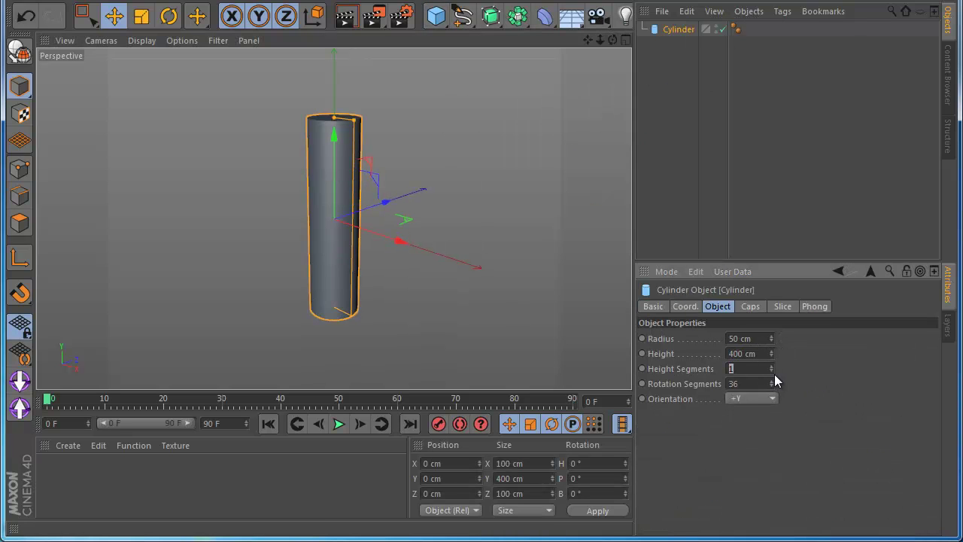
{"action": "type", "text": "80"}
{"action": "scroll", "coordinate": [325, 303], "scroll_direction": "down", "scroll_amount": 3}
{"action": "scroll", "coordinate": [324, 302], "scroll_direction": "up", "scroll_amount": 3}
{"action": "left_click", "coordinate": [139, 53]}
{"action": "left_click", "coordinate": [141, 41]}
{"action": "left_click", "coordinate": [158, 77]}
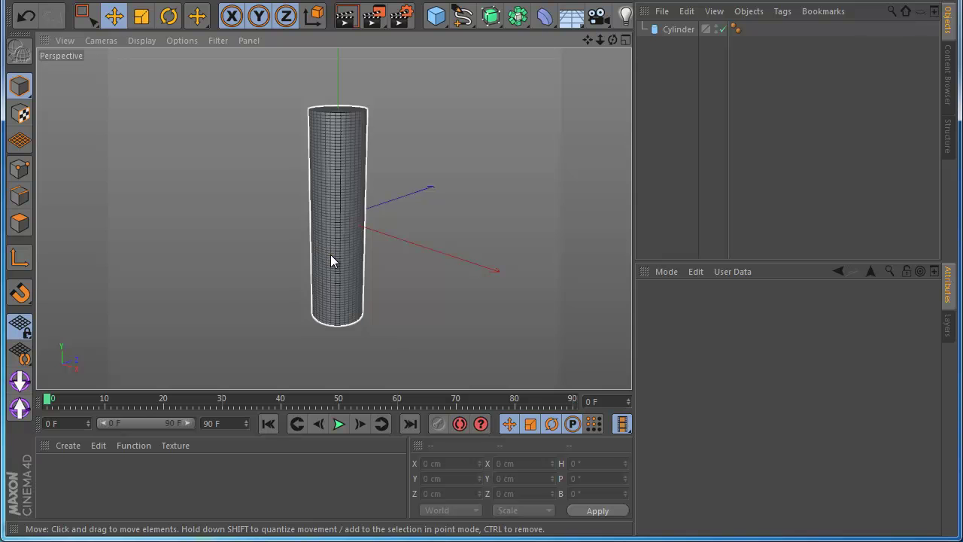
Add a Taper deformer under the cylinder, fit it to its parent and set its strength to -169%
{"action": "left_click", "coordinate": [544, 16]}
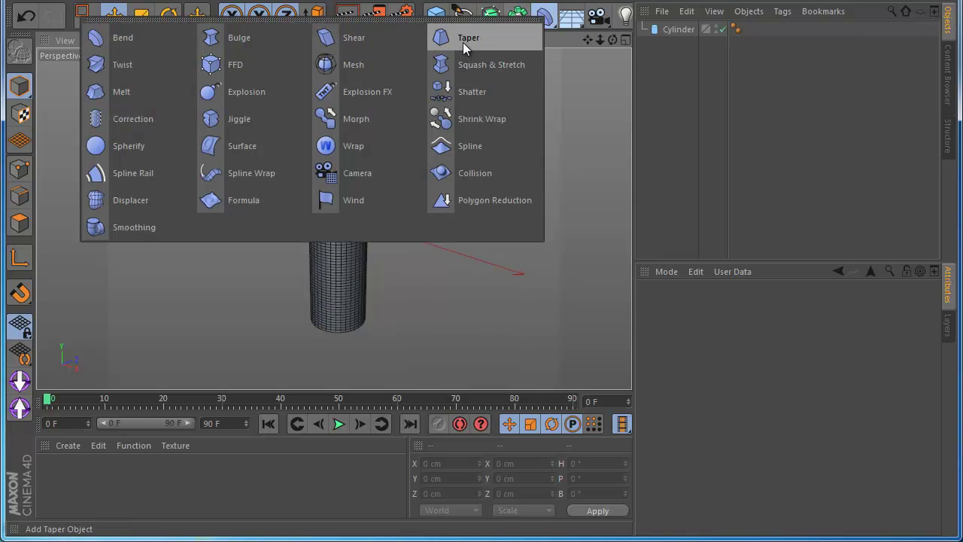
{"action": "left_click", "coordinate": [463, 42]}
{"action": "left_click", "coordinate": [681, 417]}
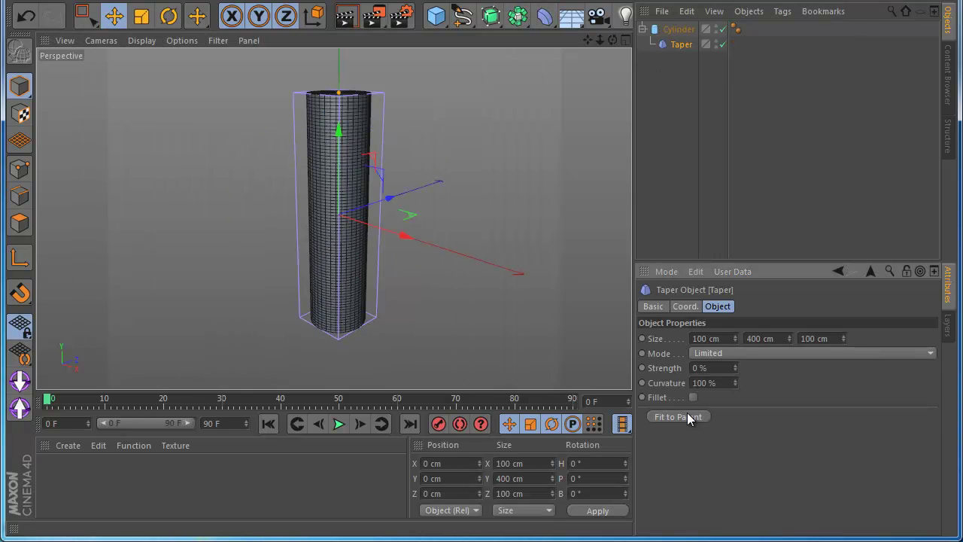
{"action": "mouse_move", "coordinate": [736, 368]}
{"action": "left_mouse_down"}
{"action": "mouse_move", "coordinate": [741, 385]}
{"action": "mouse_move", "coordinate": [735, 368]}
{"action": "left_mouse_up"}
{"action": "scroll", "coordinate": [276, 221], "scroll_direction": "down", "scroll_amount": 2}
{"action": "scroll", "coordinate": [277, 221], "scroll_direction": "up", "scroll_amount": 1}
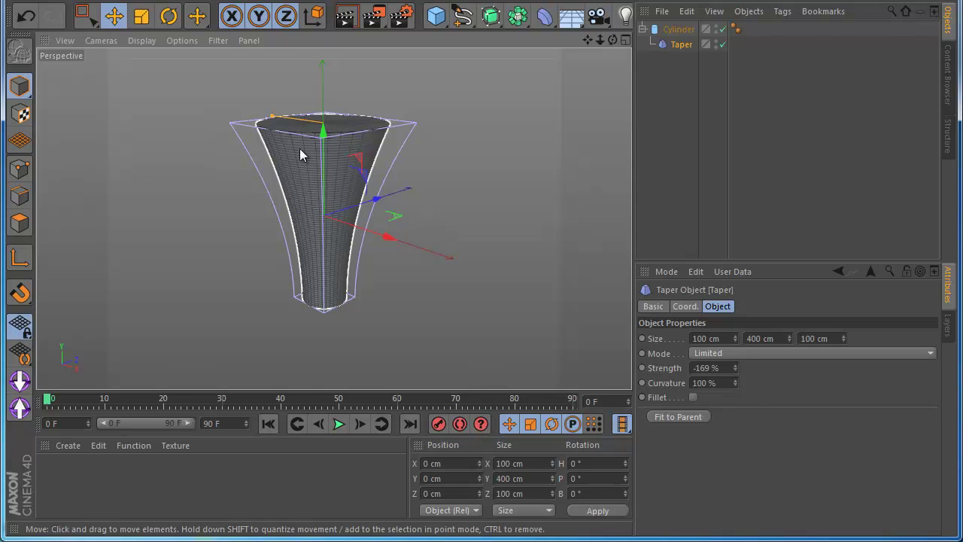
Enclose the cylinder's Taper with a MagicFallOffModStart above it and a MagicFallOffModStop below it
{"action": "left_click", "coordinate": [20, 381]}
{"action": "left_click_drag", "start_coordinate": [700, 39], "coordinate": [666, 79]}
{"action": "left_click", "coordinate": [20, 407]}
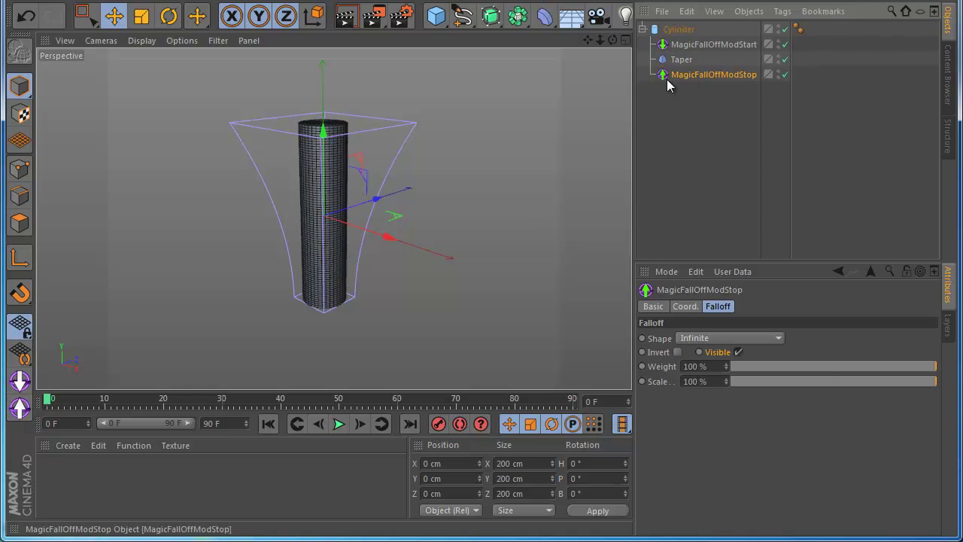
{"action": "scroll", "coordinate": [391, 215], "scroll_direction": "down", "scroll_amount": 1}
{"action": "scroll", "coordinate": [346, 217], "scroll_direction": "up", "scroll_amount": 2}
Set the stop modifier's falloff shape to Sphere, invert it and adjust the falloff percentage
{"action": "left_click", "coordinate": [721, 76]}
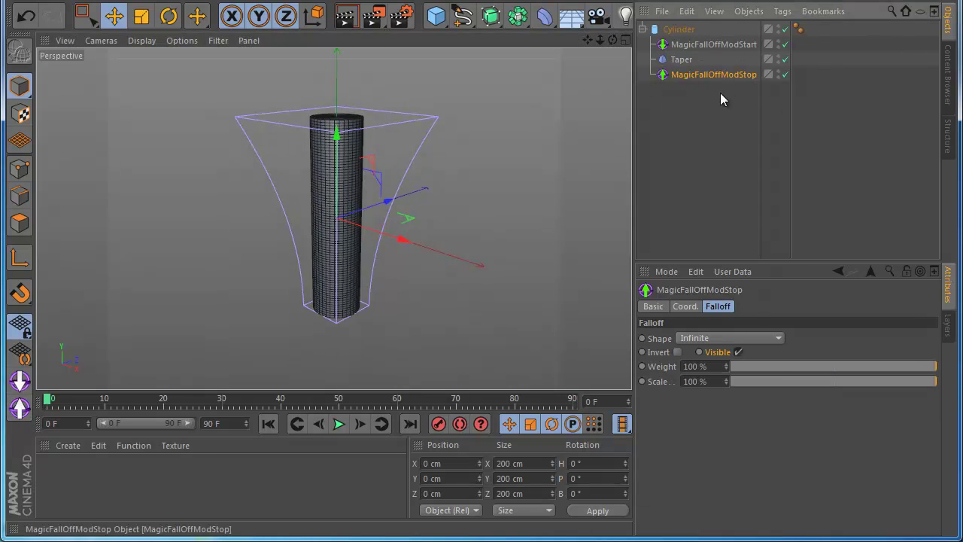
{"action": "left_click", "coordinate": [717, 339]}
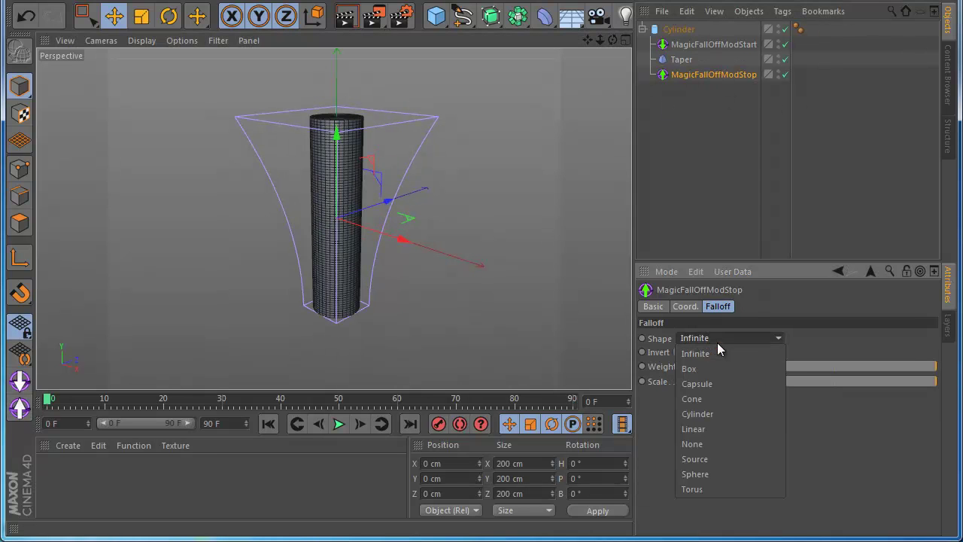
{"action": "left_click", "coordinate": [720, 473]}
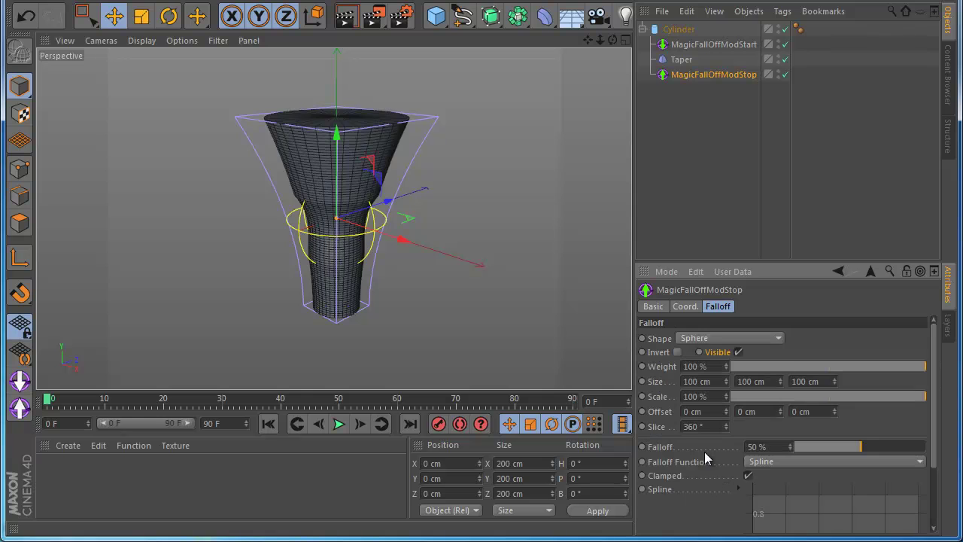
{"action": "left_click", "coordinate": [676, 351]}
{"action": "scroll", "coordinate": [351, 245], "scroll_direction": "up", "scroll_amount": 3}
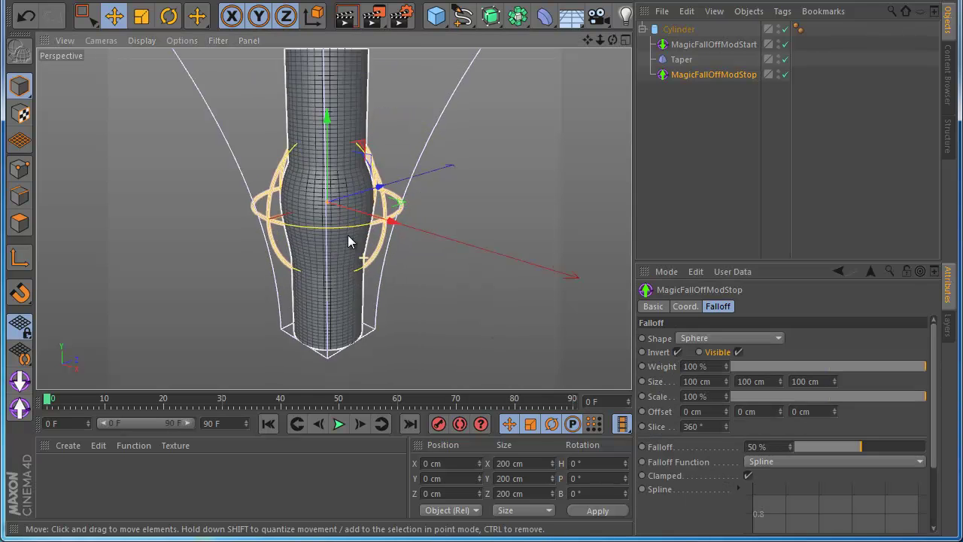
{"action": "scroll", "coordinate": [313, 228], "scroll_direction": "down", "scroll_amount": 2}
{"action": "scroll", "coordinate": [313, 229], "scroll_direction": "down", "scroll_amount": 1}
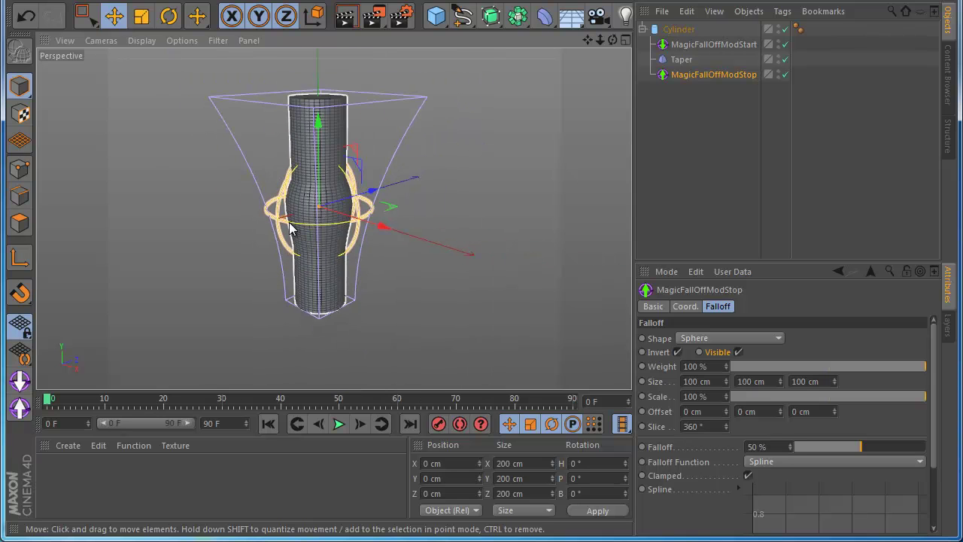
{"action": "mouse_move", "coordinate": [860, 447]}
{"action": "left_mouse_down"}
{"action": "mouse_move", "coordinate": [884, 447]}
{"action": "mouse_move", "coordinate": [811, 444]}
{"action": "mouse_move", "coordinate": [850, 450]}
{"action": "left_mouse_up"}
Select the Taper and MagicFallOffModStop together and move them along the cylinder's height to about Y -6 cm
{"action": "left_click", "coordinate": [751, 203]}
{"action": "left_click_drag", "start_coordinate": [699, 147], "coordinate": [663, 57]}
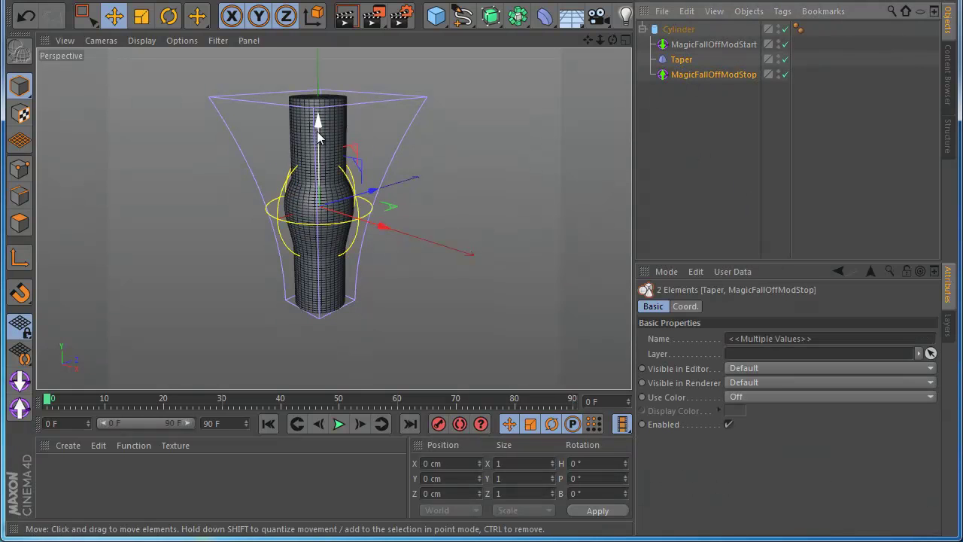
{"action": "left_click_drag", "start_coordinate": [316, 130], "coordinate": [399, 159]}
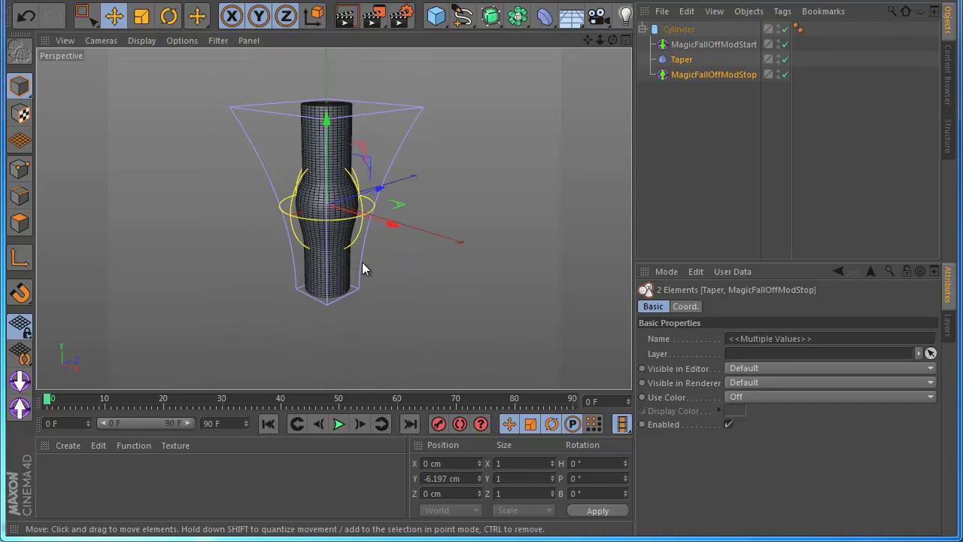
{"action": "left_click", "coordinate": [439, 159]}
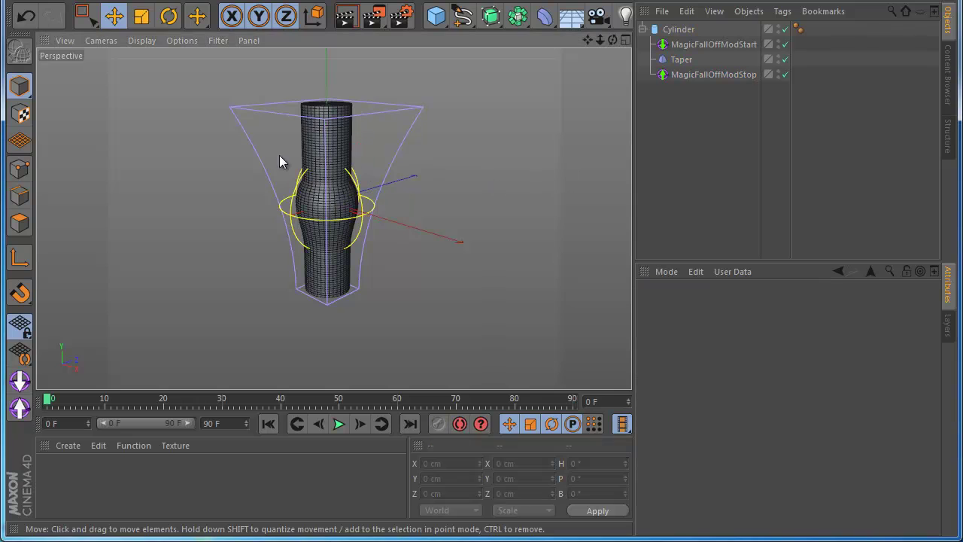
{"action": "left_click", "coordinate": [687, 77]}
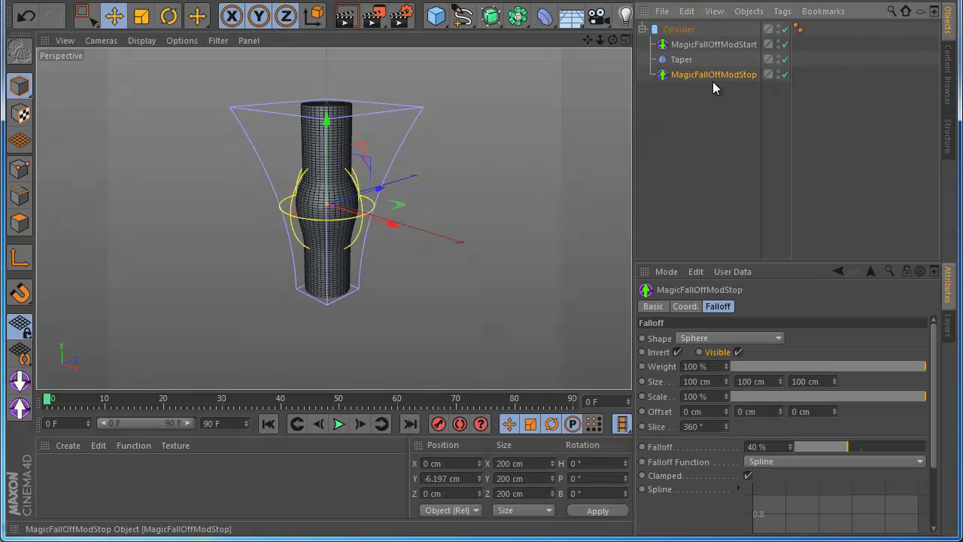
{"action": "left_click", "coordinate": [545, 17]}
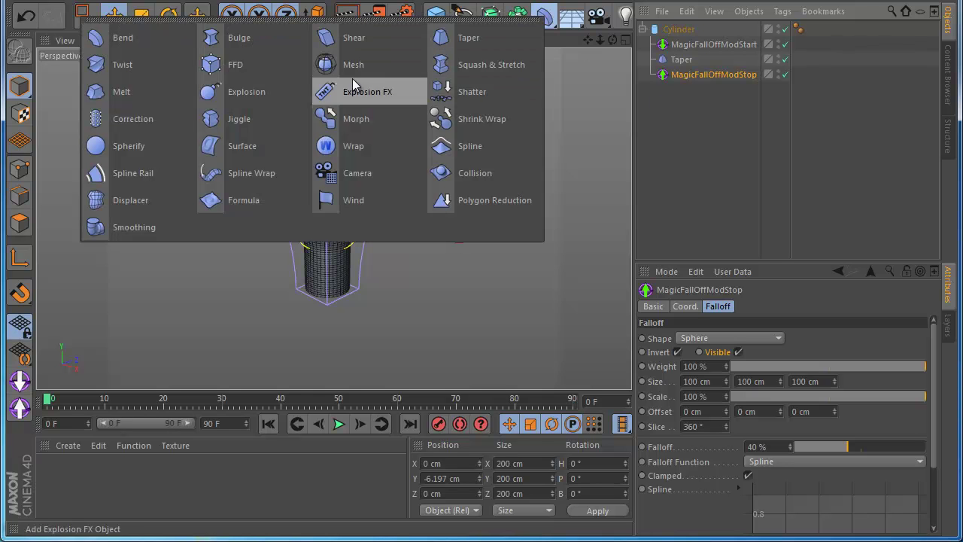
{"action": "left_click", "coordinate": [459, 328]}
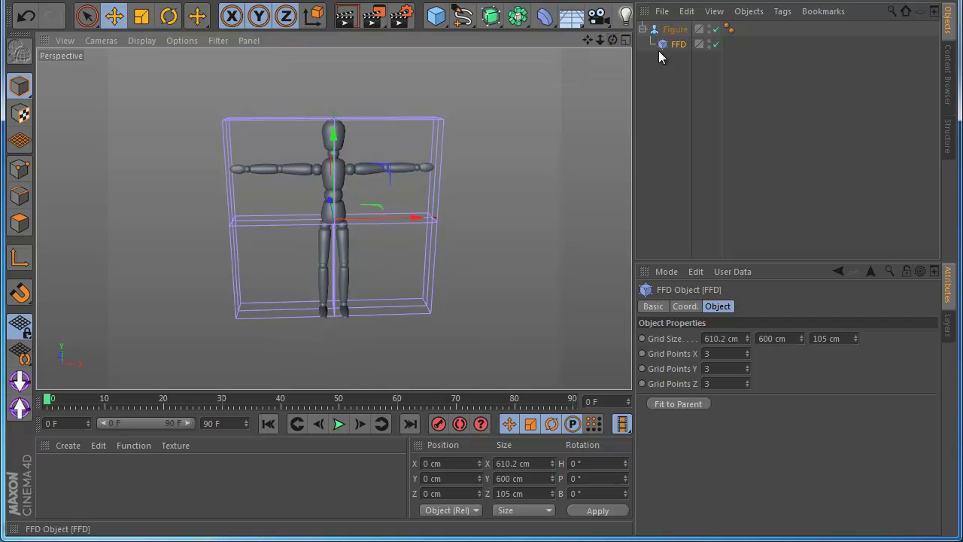
Reshape the figure's FFD cage by moving its upper corner points inward and its +X middle points outward to about X 614 cm
{"action": "left_click", "coordinate": [19, 168]}
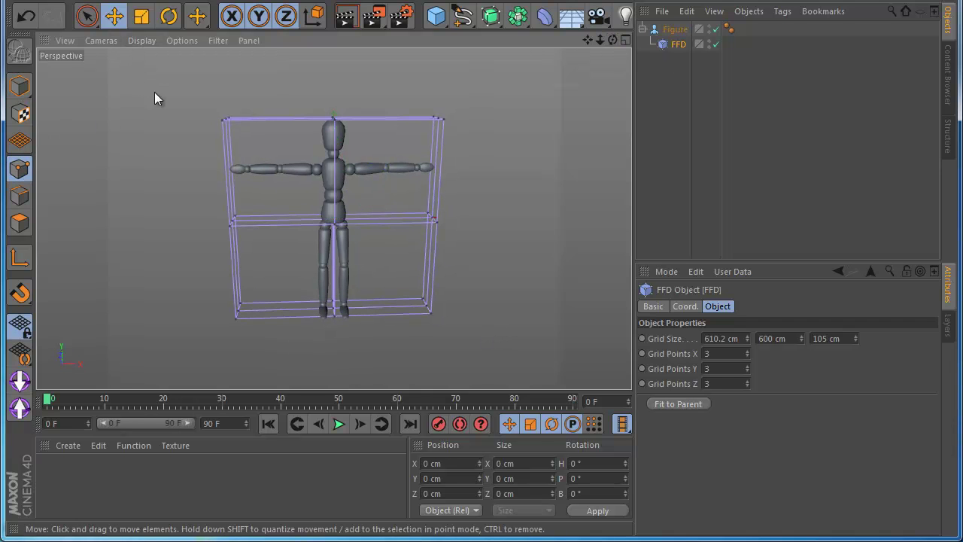
{"action": "left_click_drag", "start_coordinate": [93, 20], "coordinate": [140, 65]}
{"action": "left_click_drag", "start_coordinate": [155, 78], "coordinate": [238, 134]}
{"action": "left_click_drag", "start_coordinate": [296, 122], "coordinate": [441, 125]}
{"action": "left_click_drag", "start_coordinate": [383, 179], "coordinate": [452, 245]}
{"action": "left_click_drag", "start_coordinate": [497, 216], "coordinate": [534, 228]}
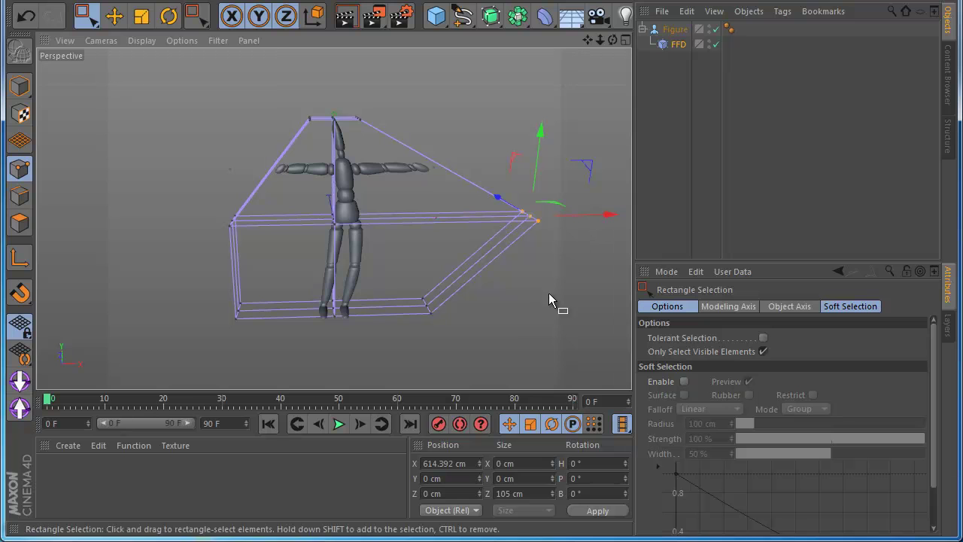
Enclose the figure's FFD between a MagicFallOffModStart and a MagicFallOffModStop, and set the stop modifier's falloff shape to Sphere
{"action": "left_click", "coordinate": [17, 393]}
{"action": "left_click_drag", "start_coordinate": [680, 41], "coordinate": [668, 80]}
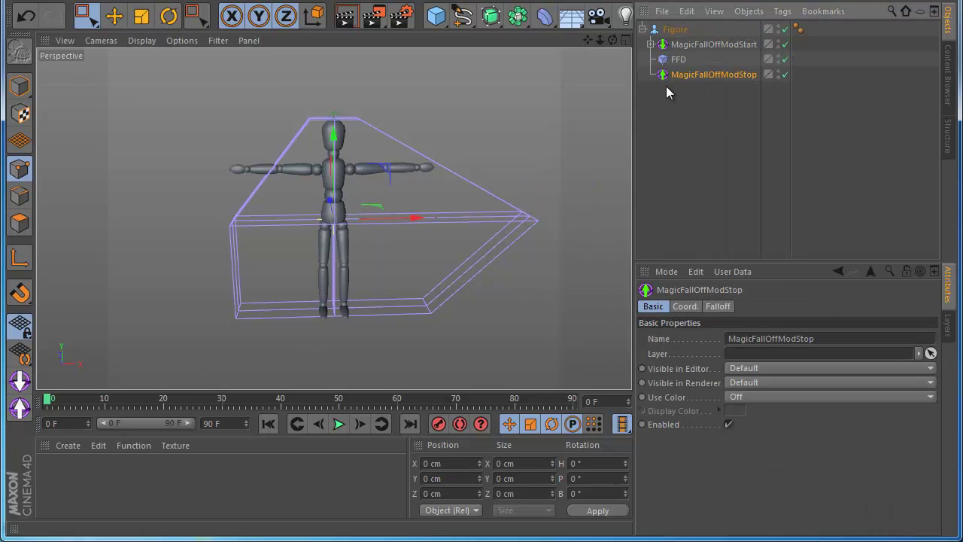
{"action": "left_click", "coordinate": [718, 306]}
{"action": "left_click", "coordinate": [700, 338]}
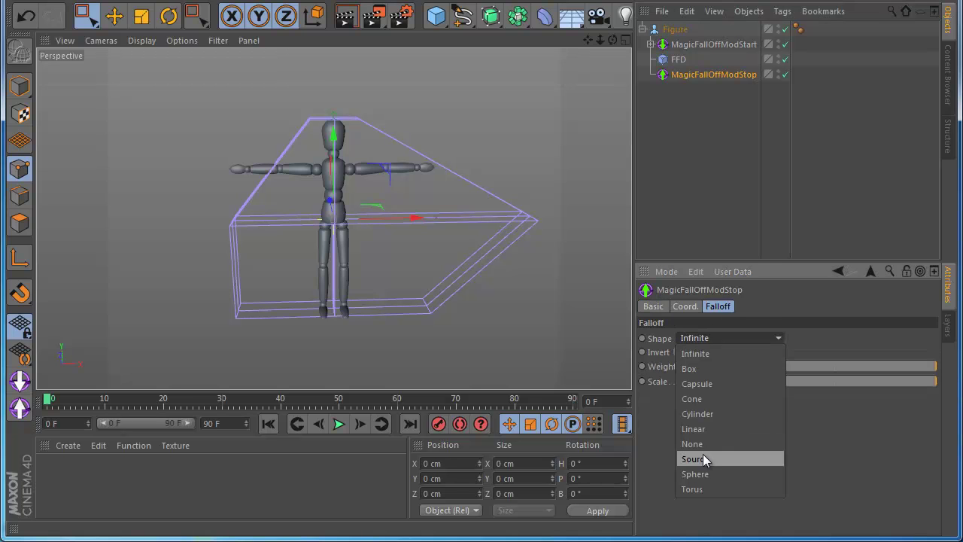
{"action": "left_click", "coordinate": [703, 473]}
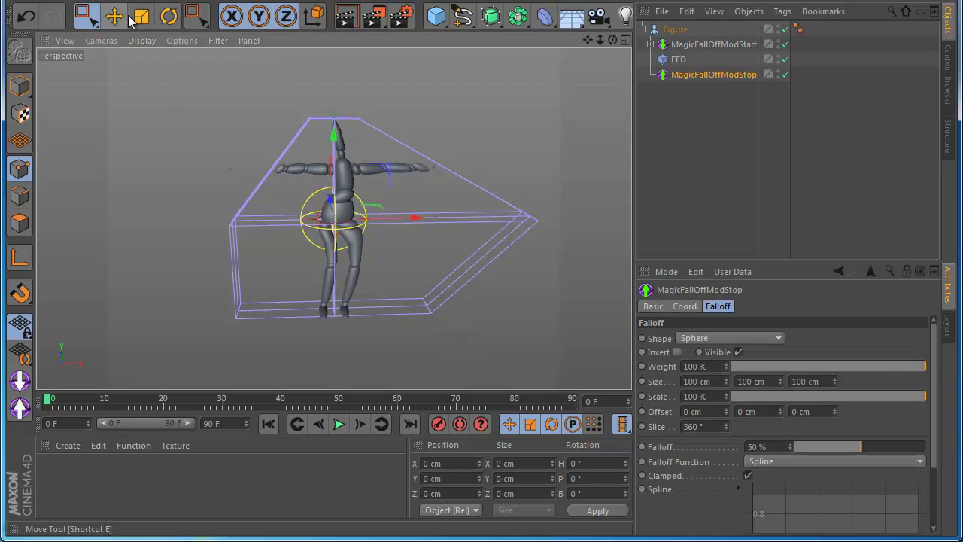
Scale the stop modifier's falloff sphere to about 170 cm and move it up over the figure's torso
{"action": "left_click_drag", "start_coordinate": [367, 104], "coordinate": [483, 331]}
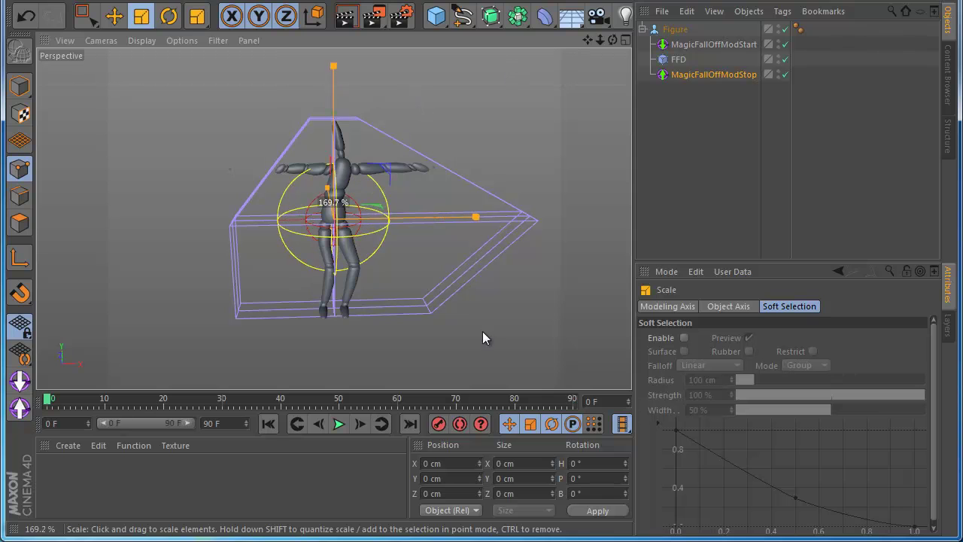
{"action": "left_click", "coordinate": [115, 16]}
{"action": "left_click_drag", "start_coordinate": [184, 96], "coordinate": [189, 72]}
Invert the MagicFallOffModStop's falloff and reposition the sphere around the figure's waist
{"action": "left_click", "coordinate": [685, 75]}
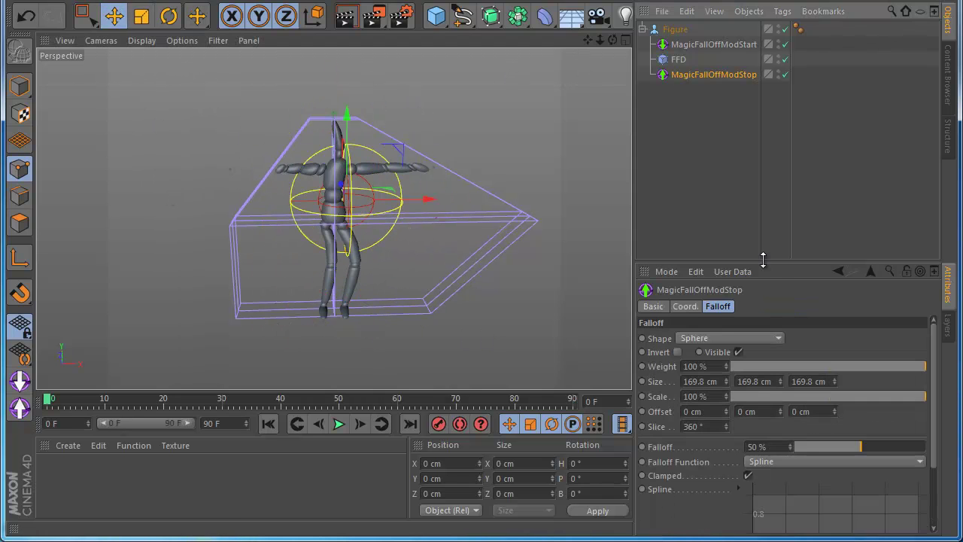
{"action": "left_click", "coordinate": [678, 351]}
{"action": "mouse_move", "coordinate": [523, 256]}
{"action": "left_mouse_down"}
{"action": "mouse_move", "coordinate": [575, 242]}
{"action": "mouse_move", "coordinate": [481, 254]}
{"action": "mouse_move", "coordinate": [529, 274]}
{"action": "left_mouse_up"}
Change the stop modifier's falloff shape to Linear and move it along X beyond the figure's arm on the -X side
{"action": "left_click", "coordinate": [728, 337]}
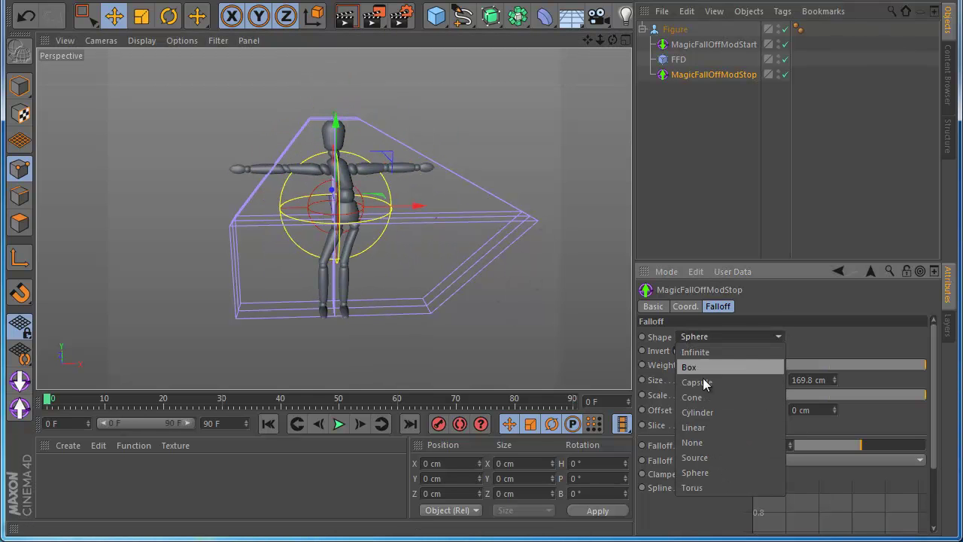
{"action": "left_click", "coordinate": [717, 436]}
{"action": "left_click", "coordinate": [714, 426]}
{"action": "left_click", "coordinate": [710, 441]}
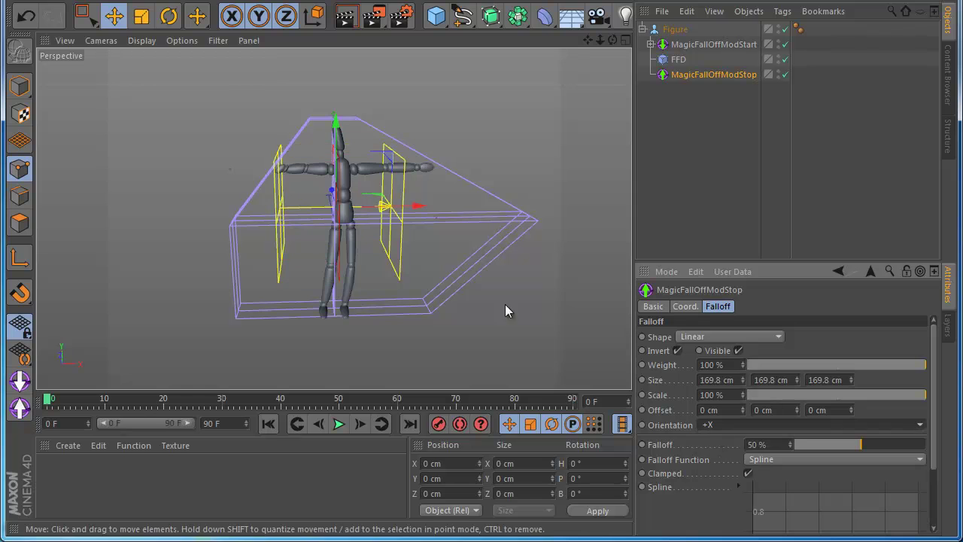
{"action": "left_click_drag", "start_coordinate": [432, 208], "coordinate": [305, 226]}
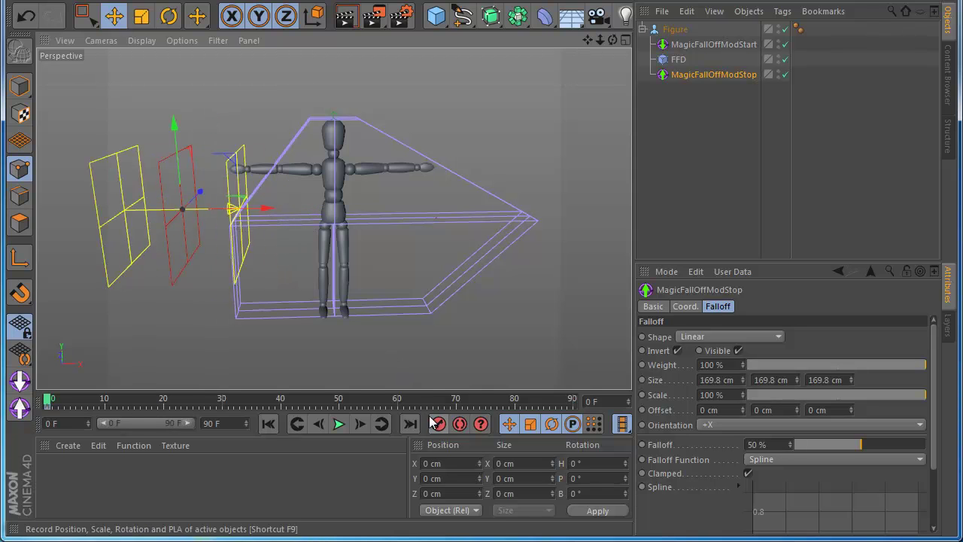